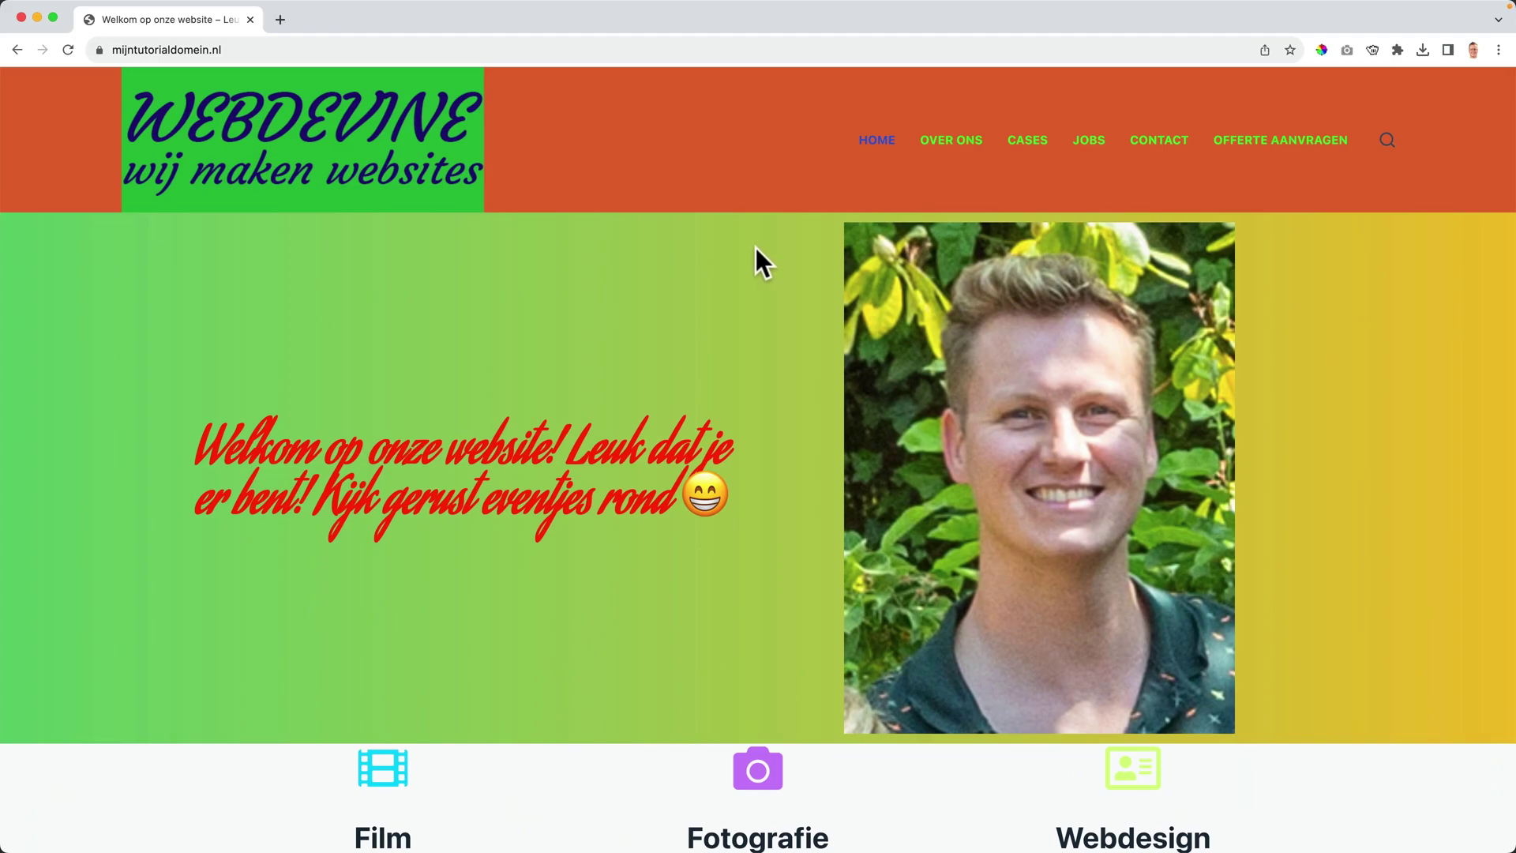
pyautogui.scroll(-1, 756, 248)
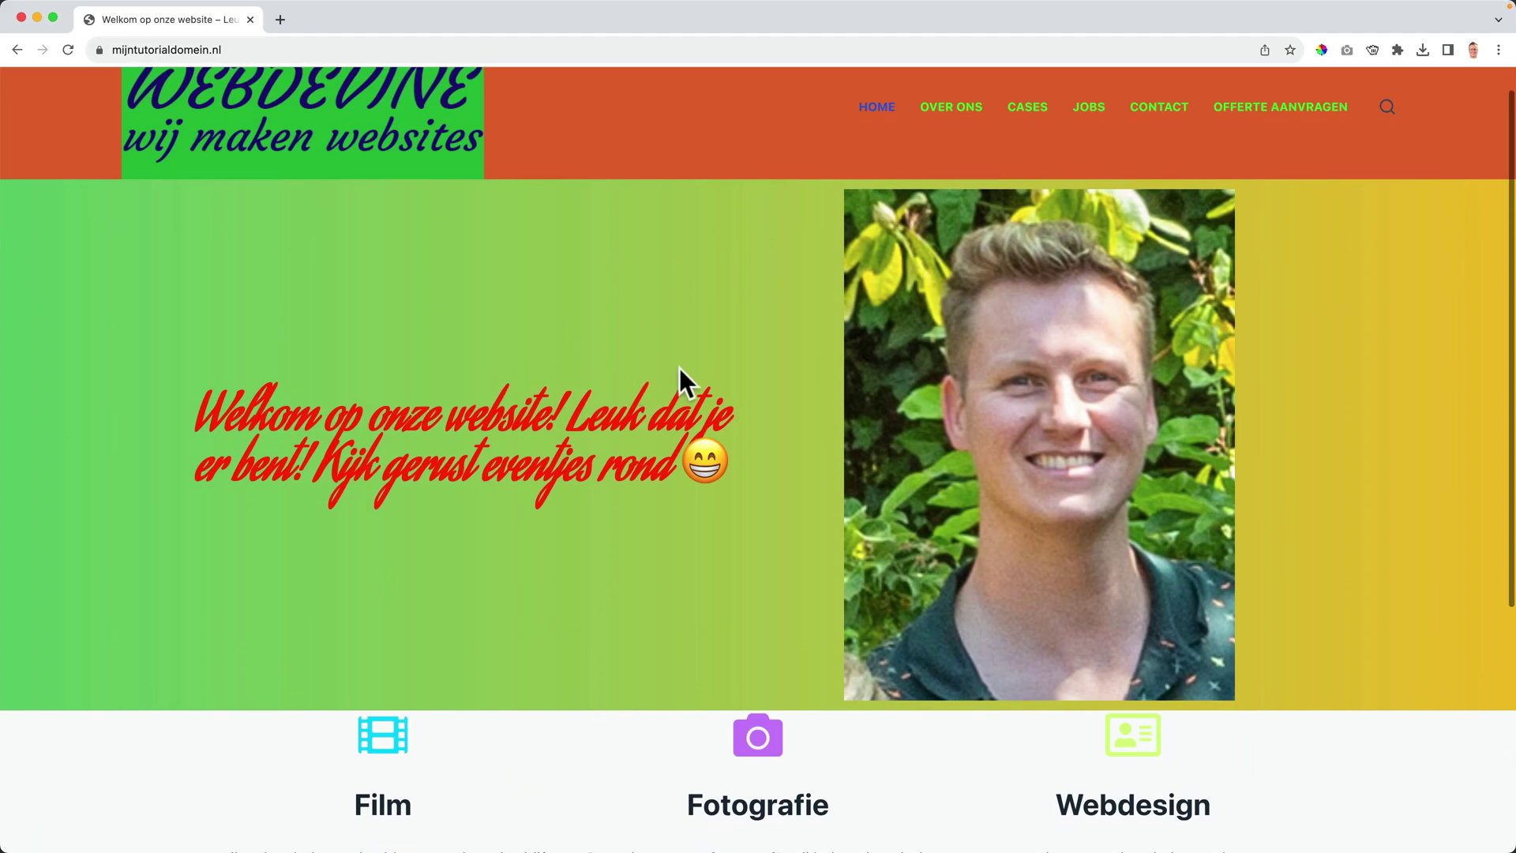
pyautogui.scroll(-1, 741, 355)
pyautogui.scroll(-5, 803, 354)
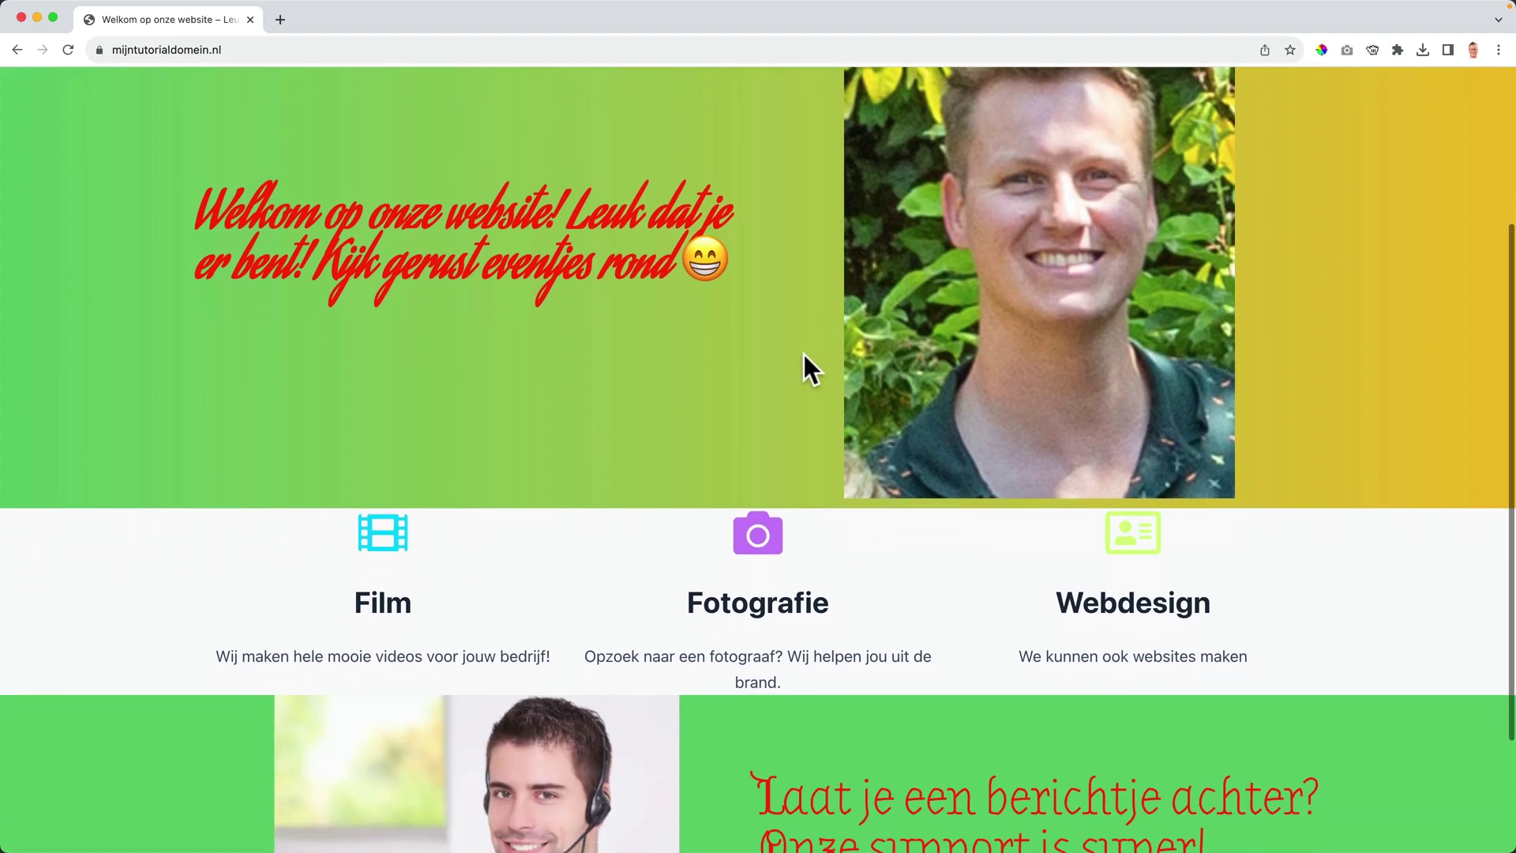
pyautogui.scroll(5, 804, 354)
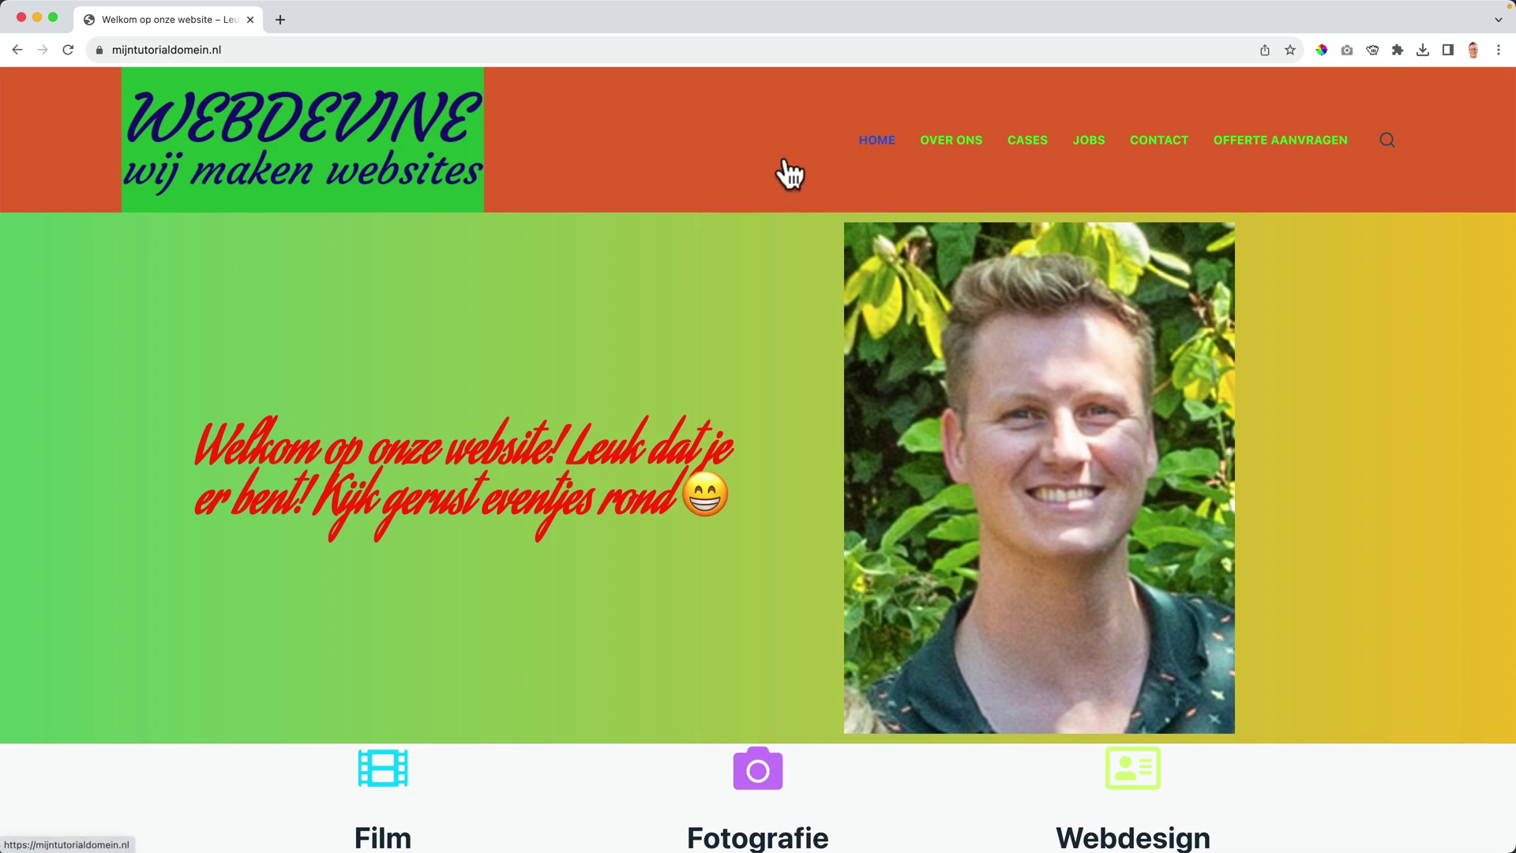
pyautogui.scroll(-5, 433, 375)
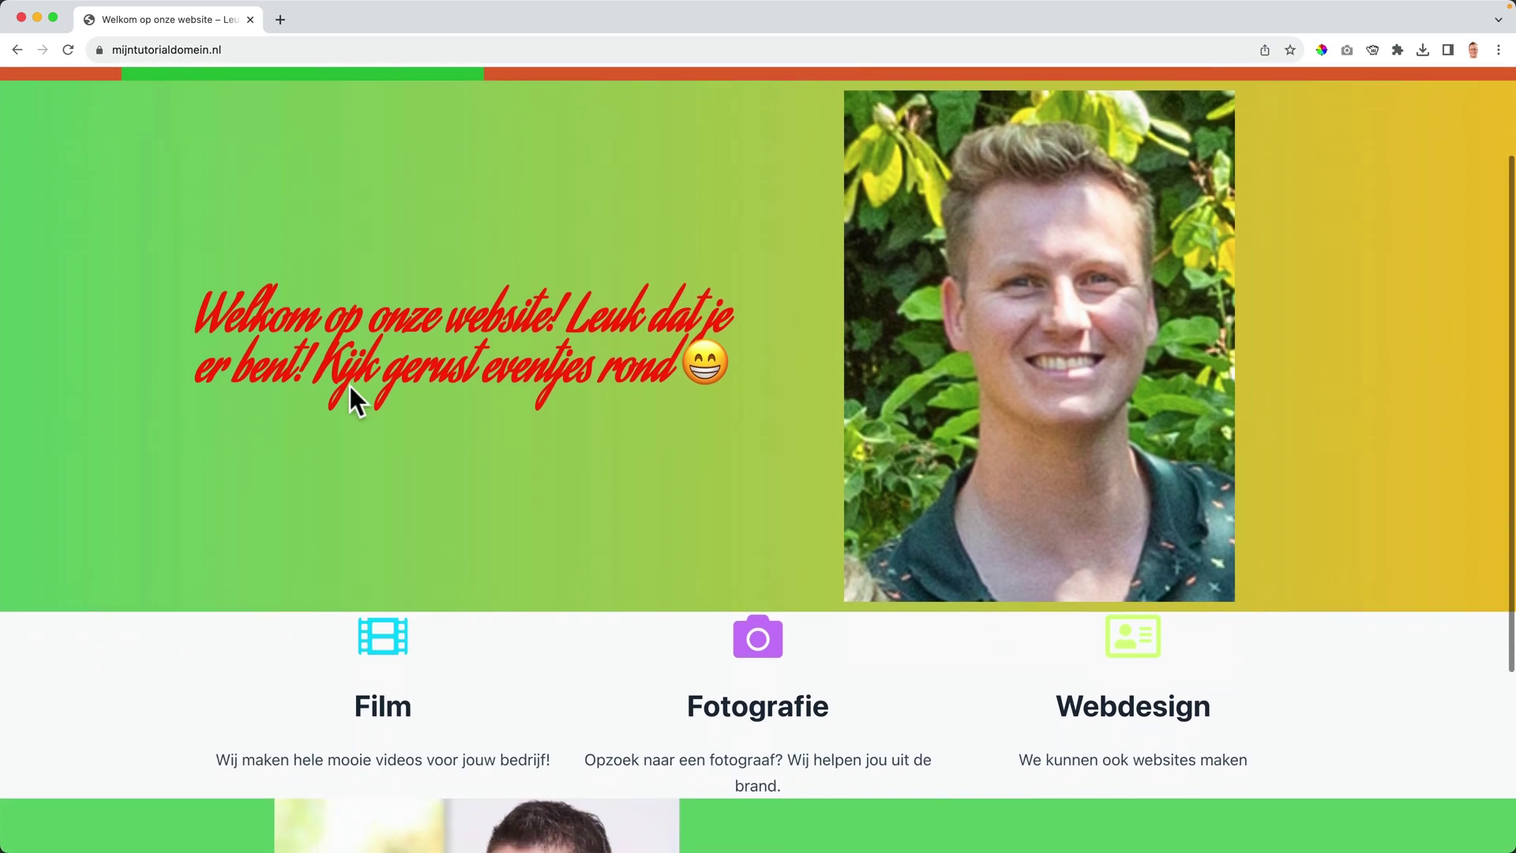
pyautogui.scroll(-2, 1130, 447)
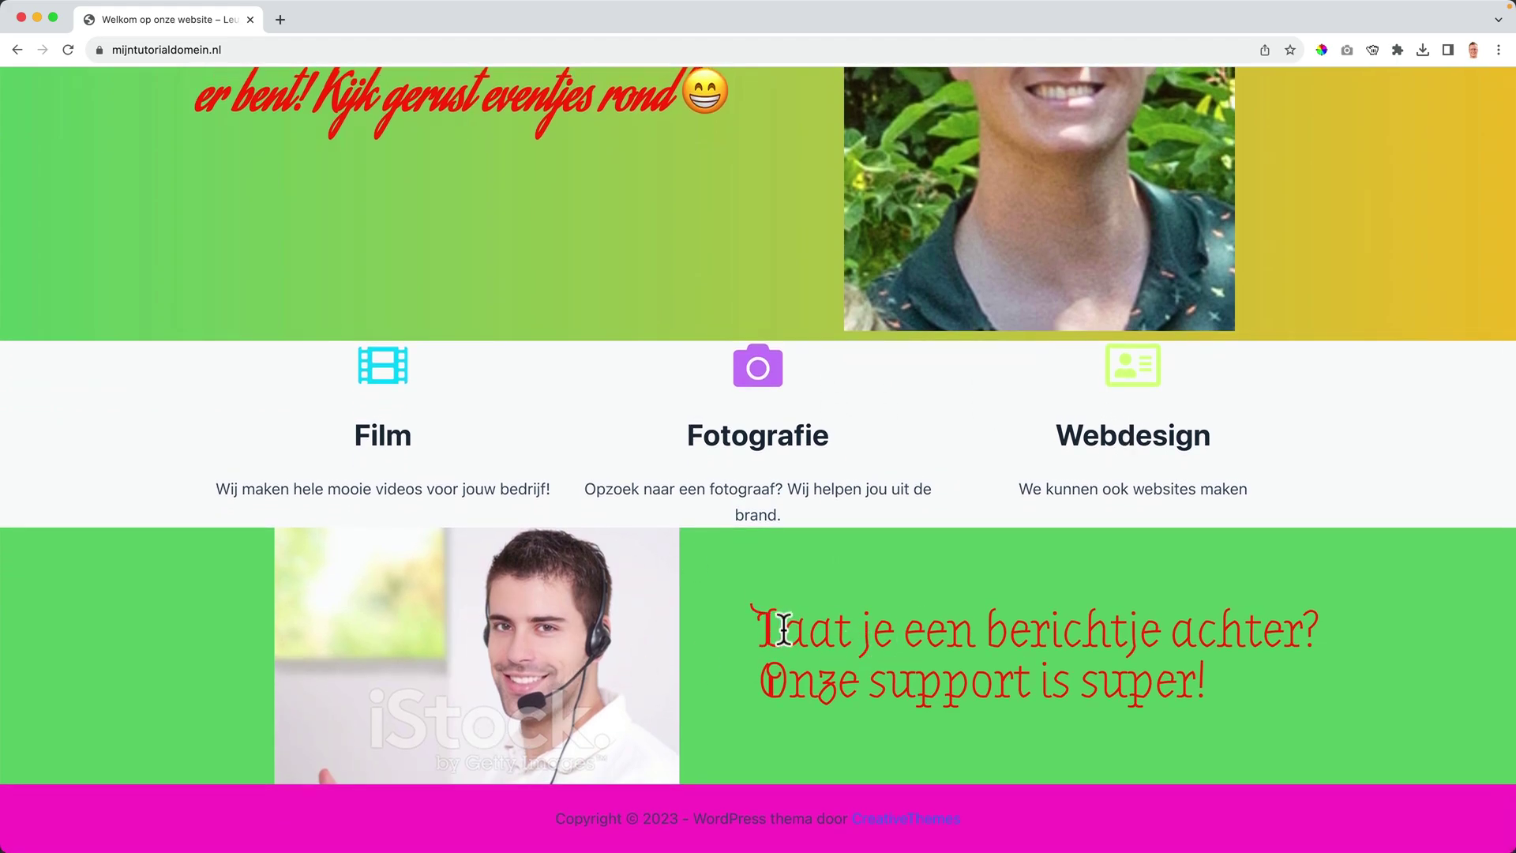
pyautogui.moveTo(782, 629); pyautogui.dragTo(808, 675)
pyautogui.click(1272, 701)
pyautogui.click(770, 640)
pyautogui.scroll(5, 521, 395)
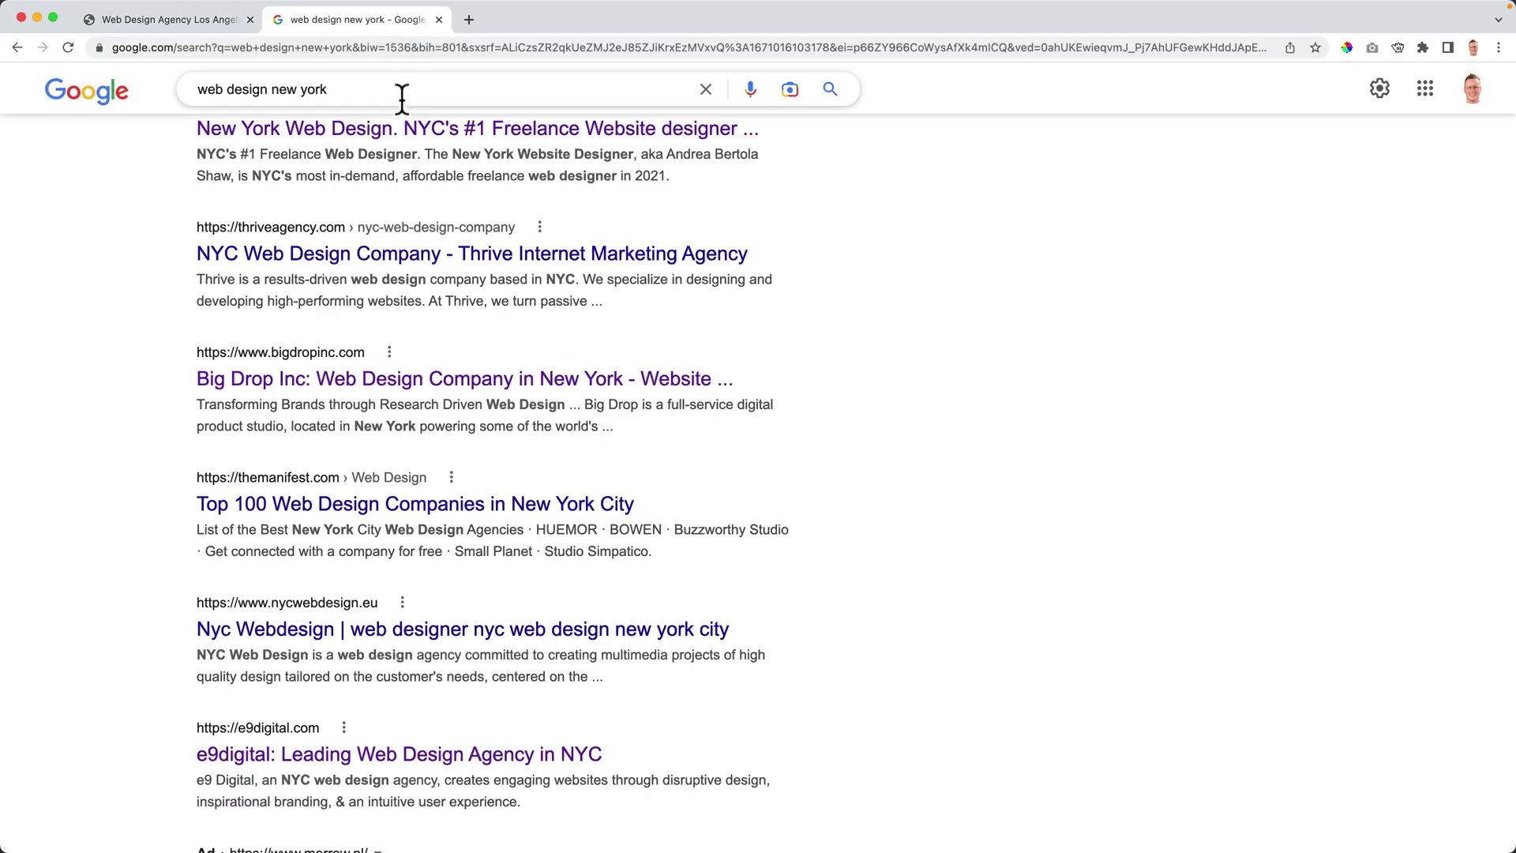
pyautogui.scroll(5, 395, 94)
# Replace the 'web design new york' query with a Google search for 'branding colors'
pyautogui.click(390, 93)
pyautogui.write('branding colors')
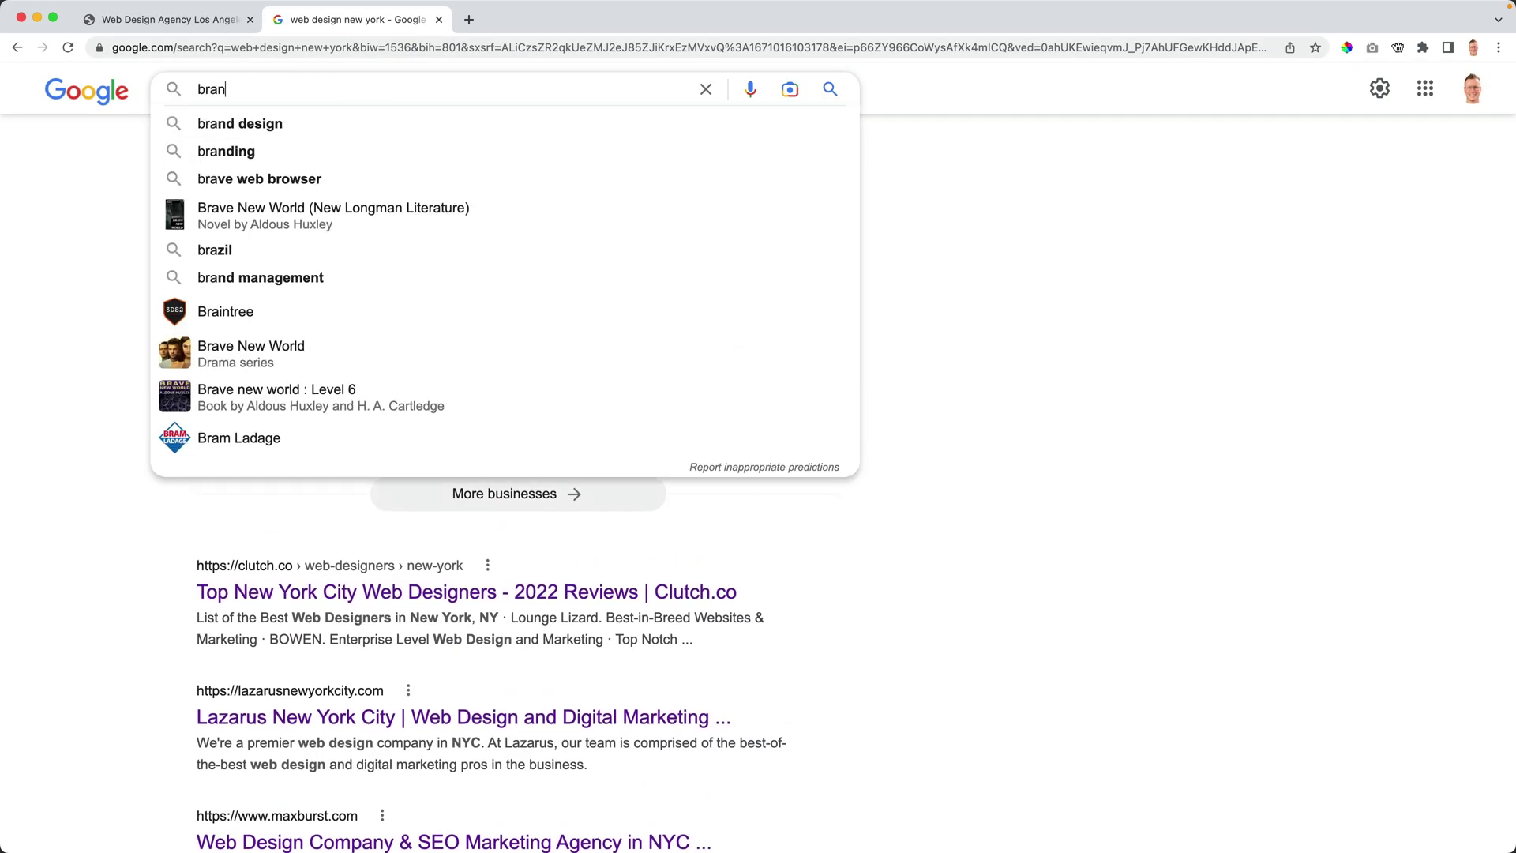
pyautogui.press('Return')
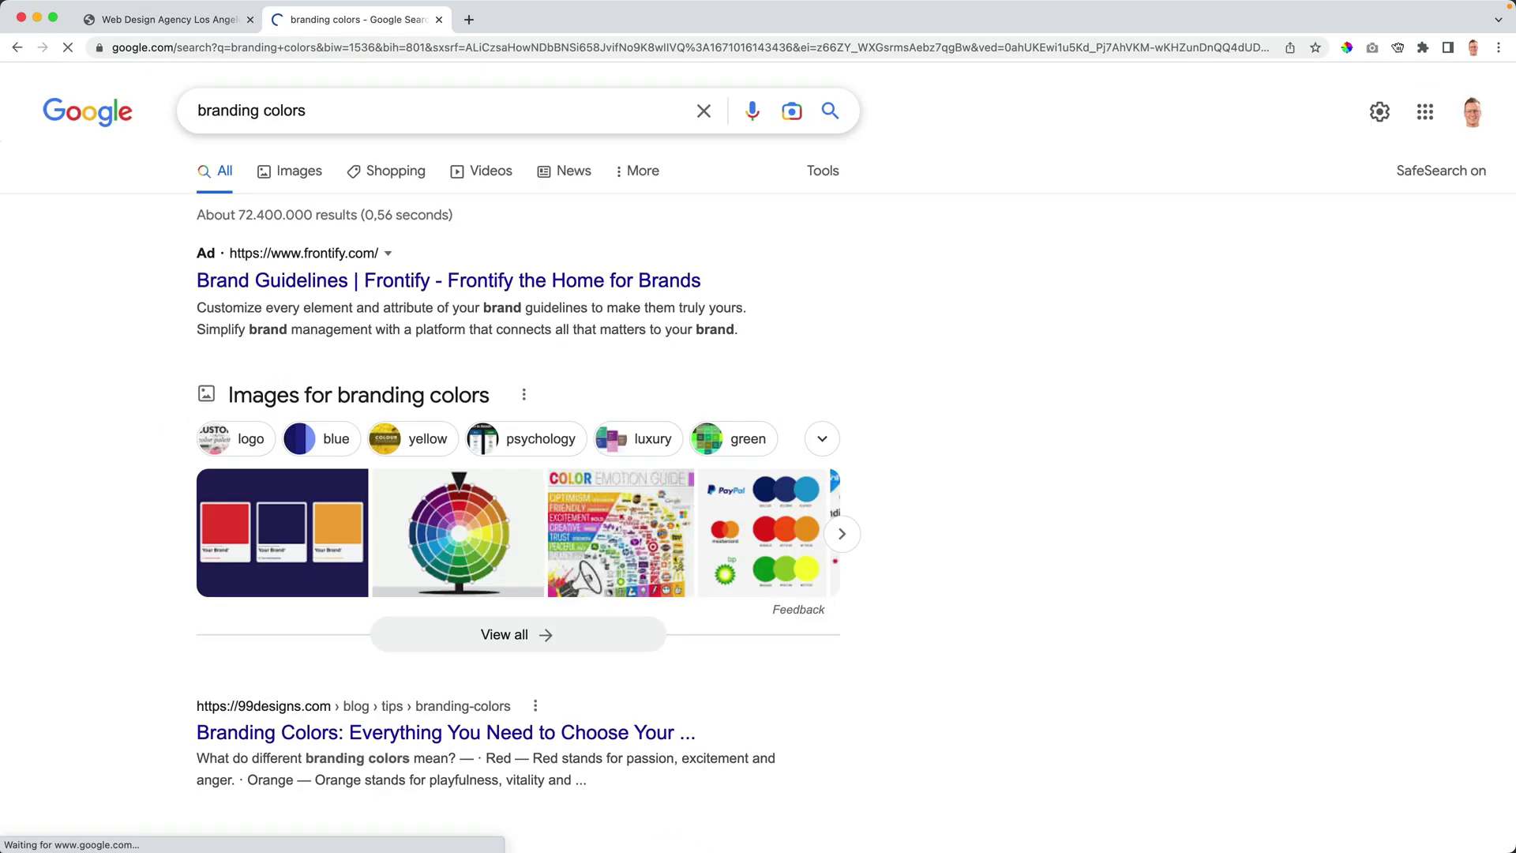
# Switch to image results and preview the Color Emotion Guide and Venngage brand-colour palette images
pyautogui.click(294, 171)
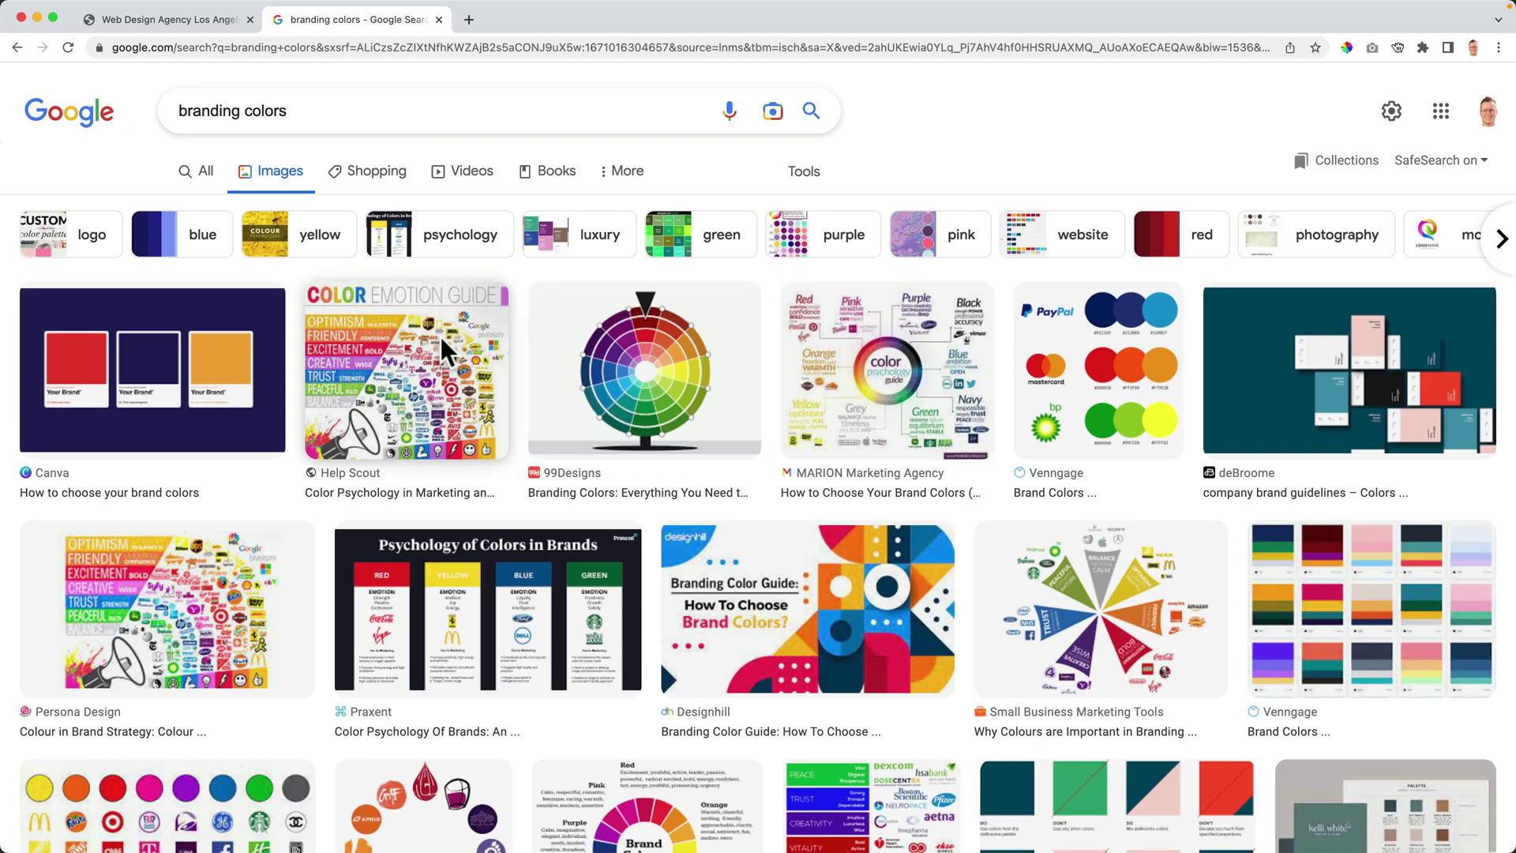
pyautogui.click(447, 350)
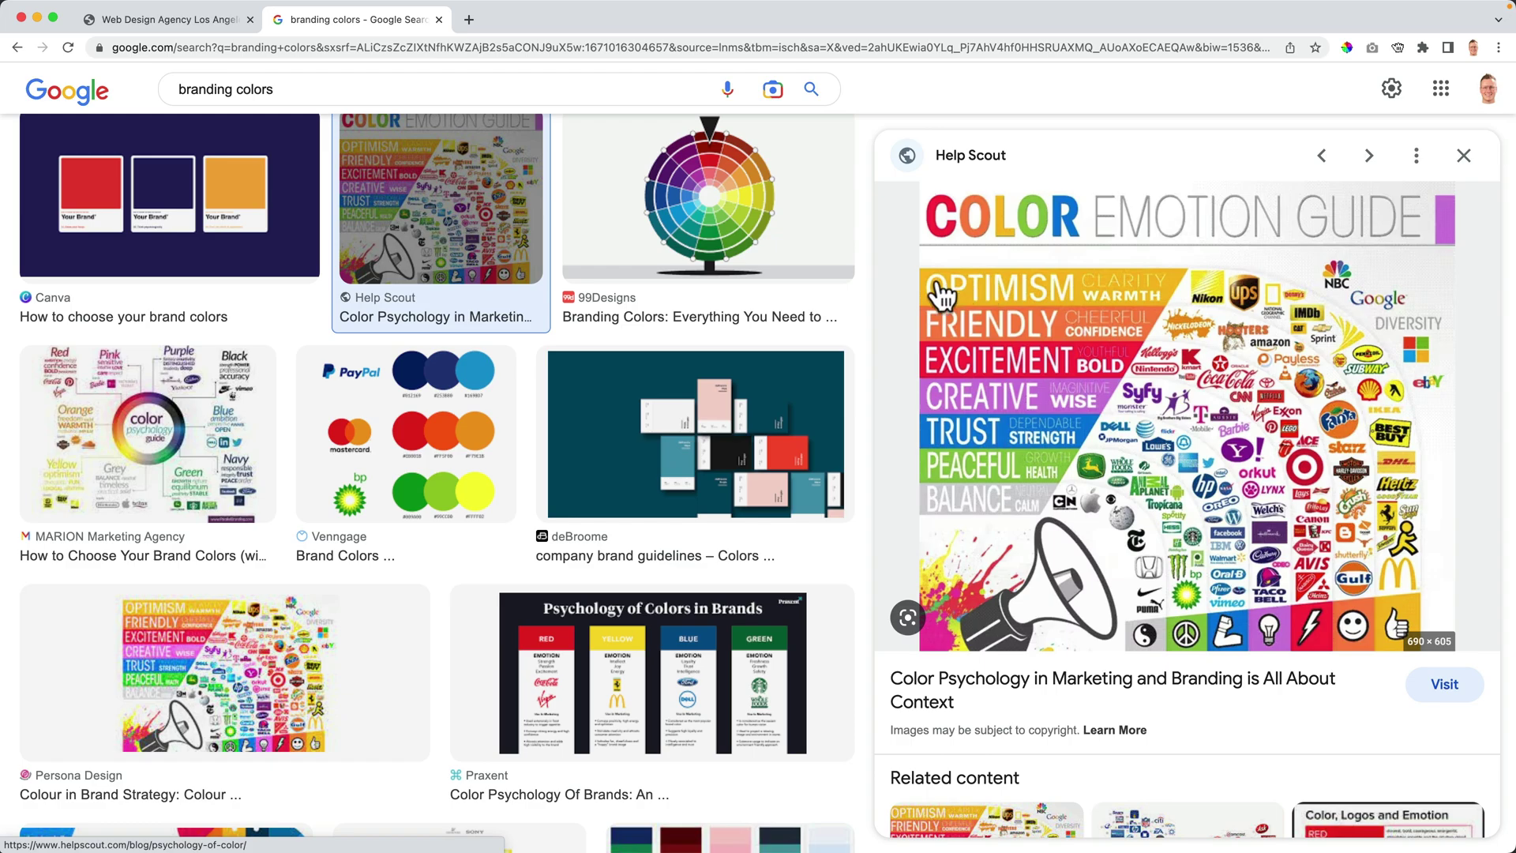
pyautogui.click(433, 426)
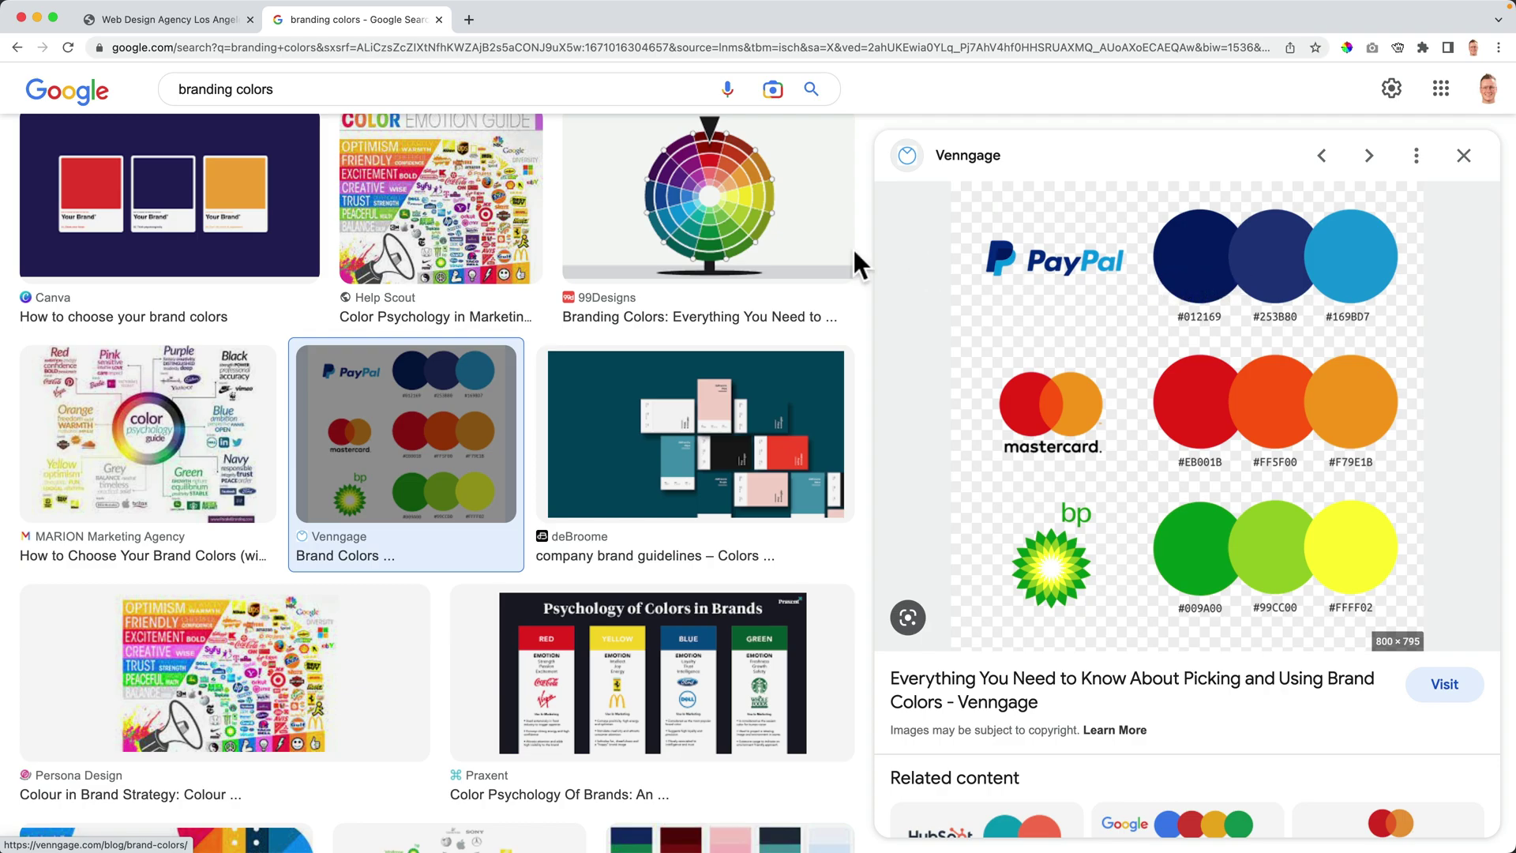
# Replace the query with 'bike shop sydney' and show All results instead of images
pyautogui.scroll(-2, 477, 382)
pyautogui.scroll(5, 477, 382)
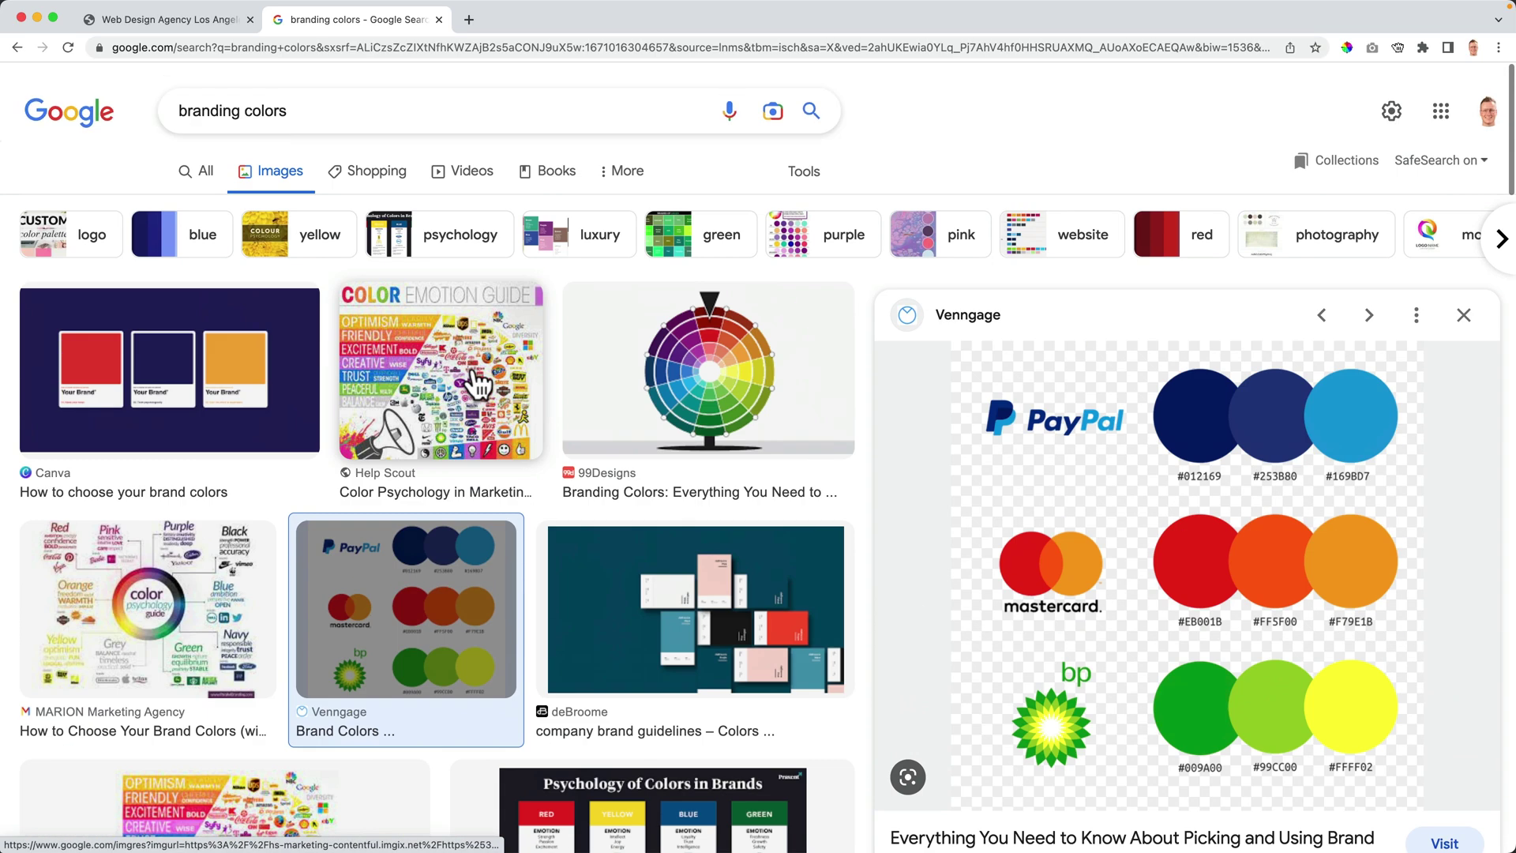
pyautogui.scroll(-2, 1008, 420)
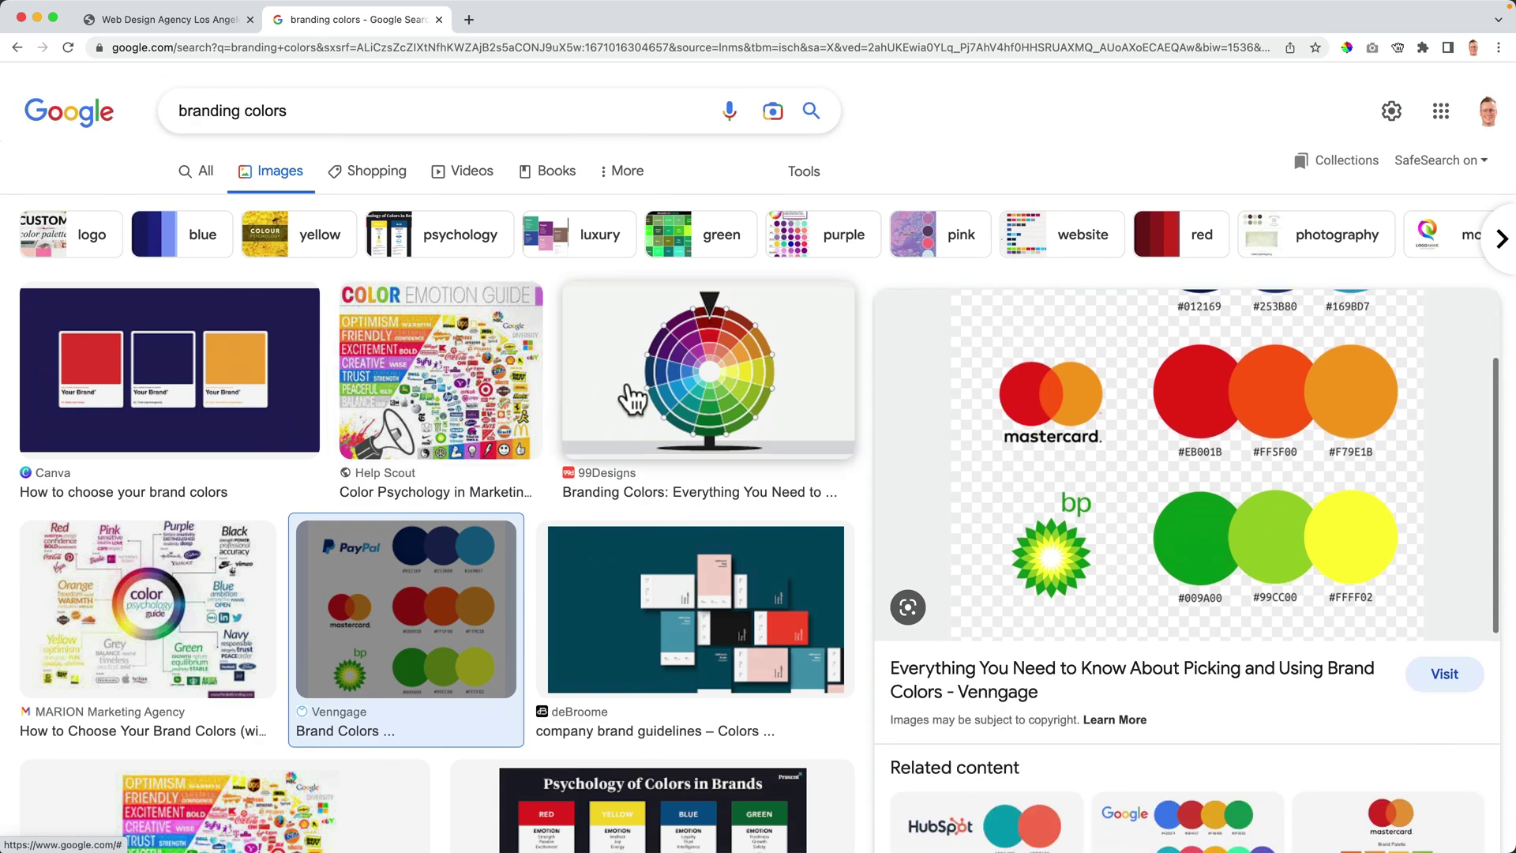
pyautogui.click(317, 111)
pyautogui.tripleClick(335, 110)
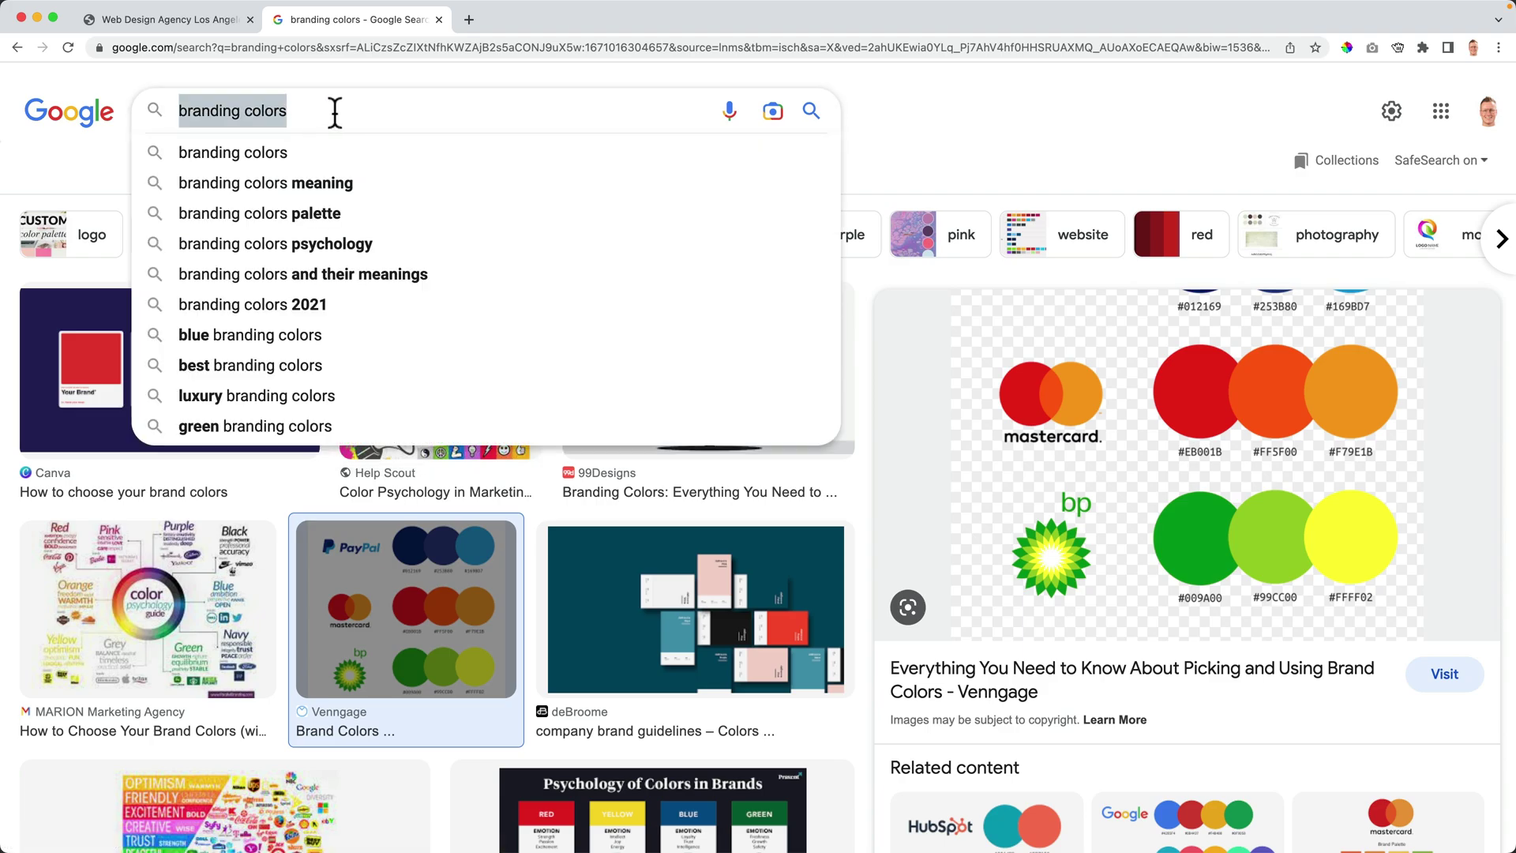
pyautogui.write('bike shop')
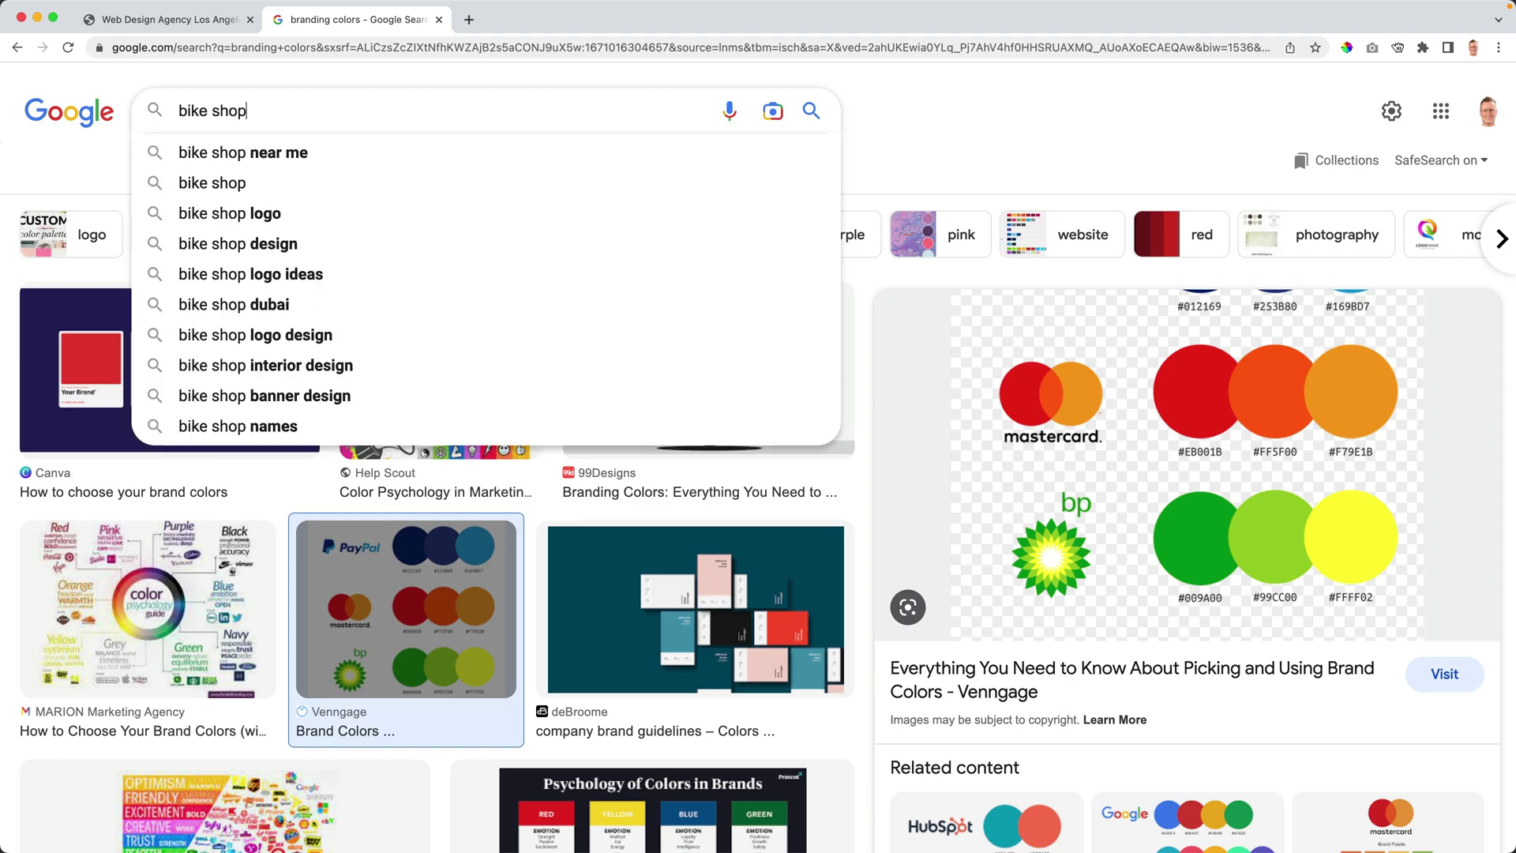
pyautogui.write(' sydney')
pyautogui.press('Return')
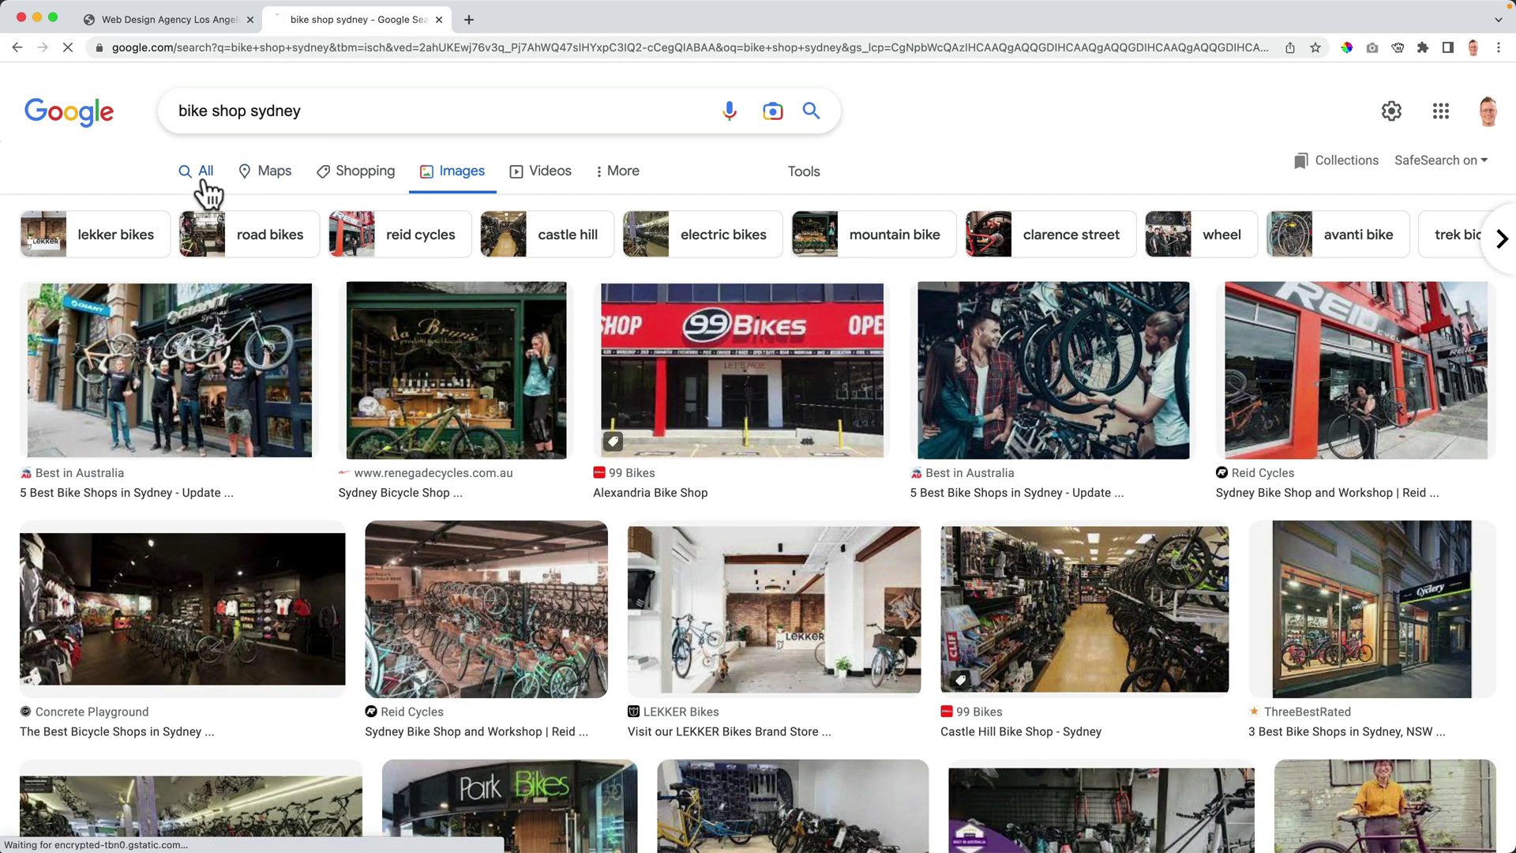
pyautogui.click(203, 176)
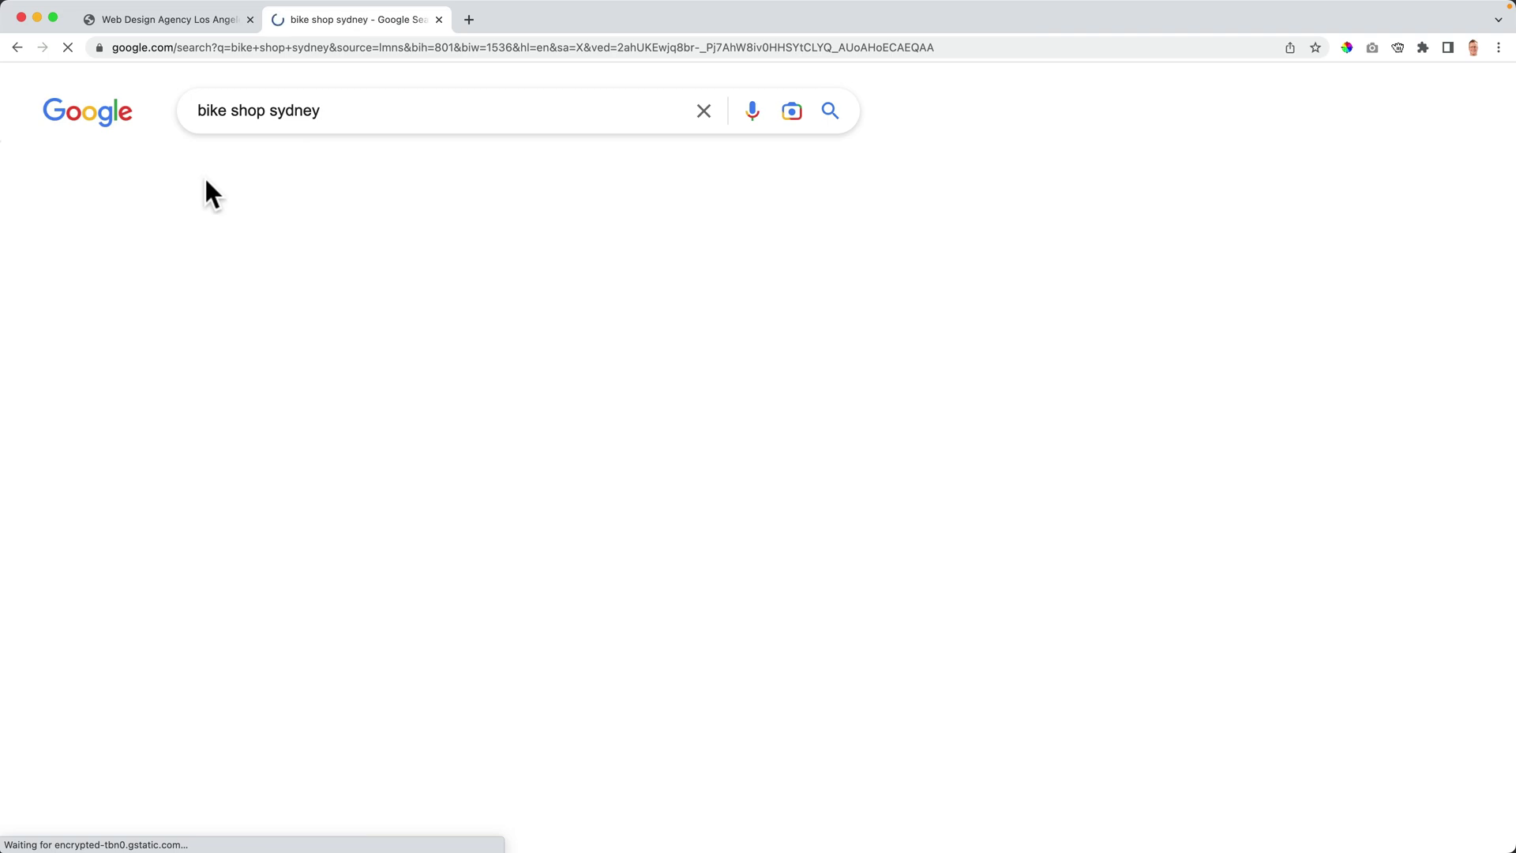
# Open 99bikes, Cranks Bikes, Reid Cycles and the Best Bike Shops article in new tabs, then view 99bikes
pyautogui.scroll(-15, 348, 277)
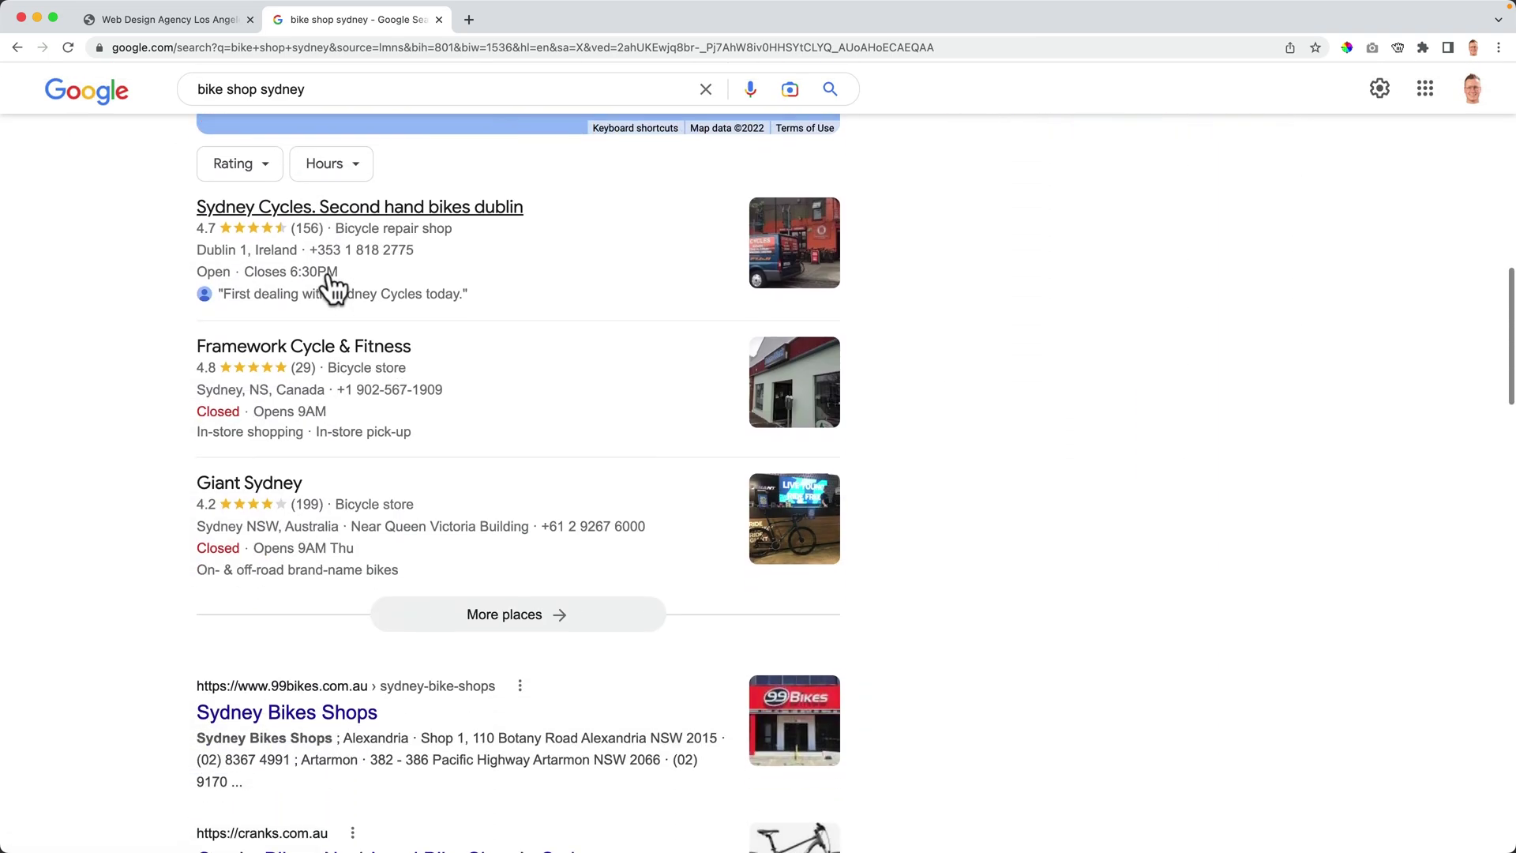
pyautogui.scroll(-5, 332, 288)
pyautogui.keyDown('super'); pyautogui.click(305, 314); pyautogui.keyUp('super')
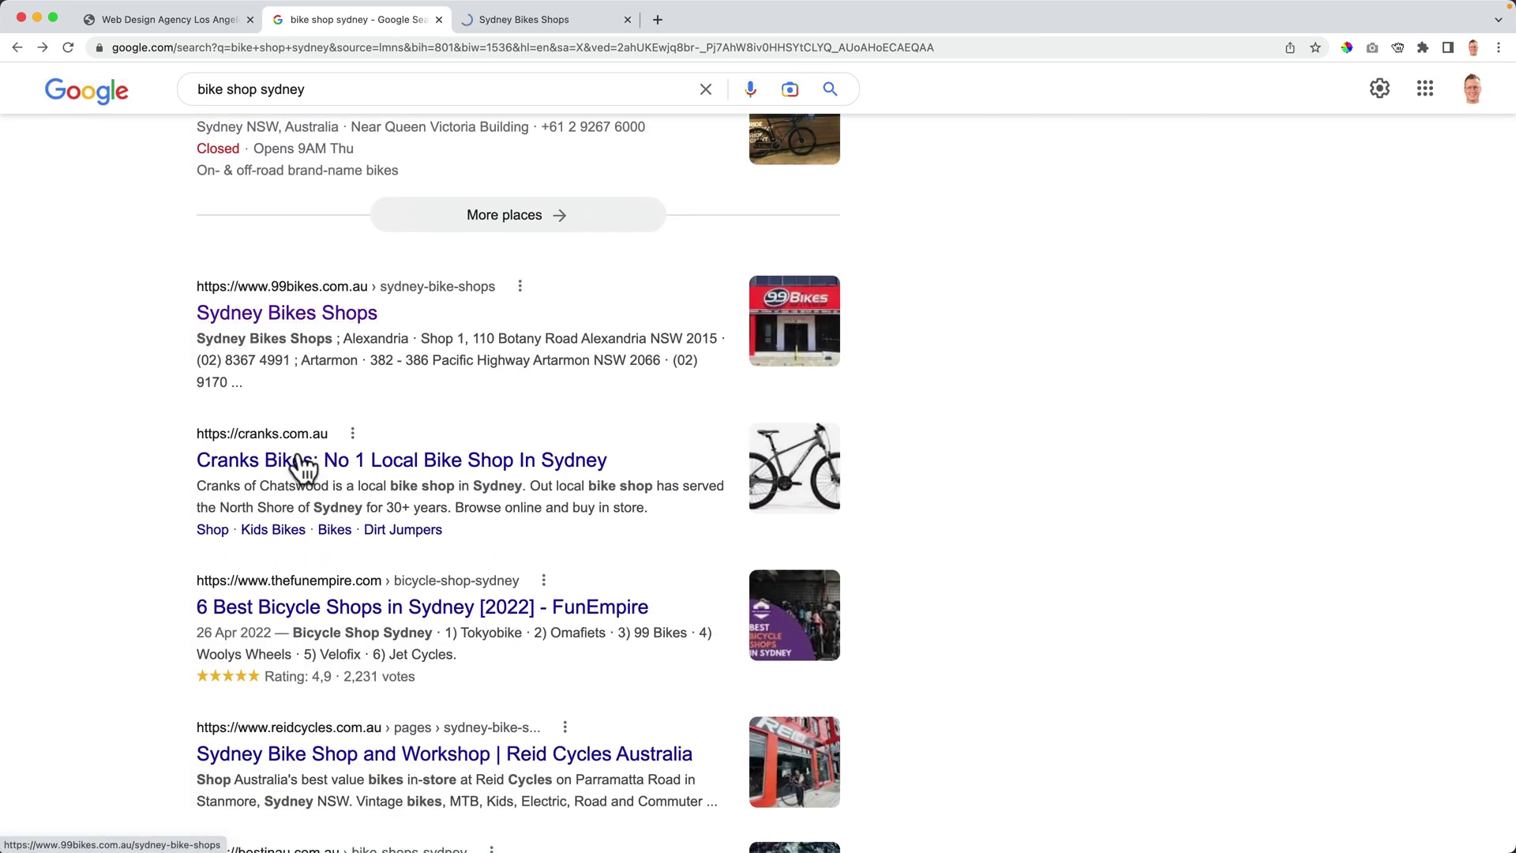
pyautogui.keyDown('super'); pyautogui.click(304, 466); pyautogui.keyUp('super')
pyautogui.scroll(-4, 314, 608)
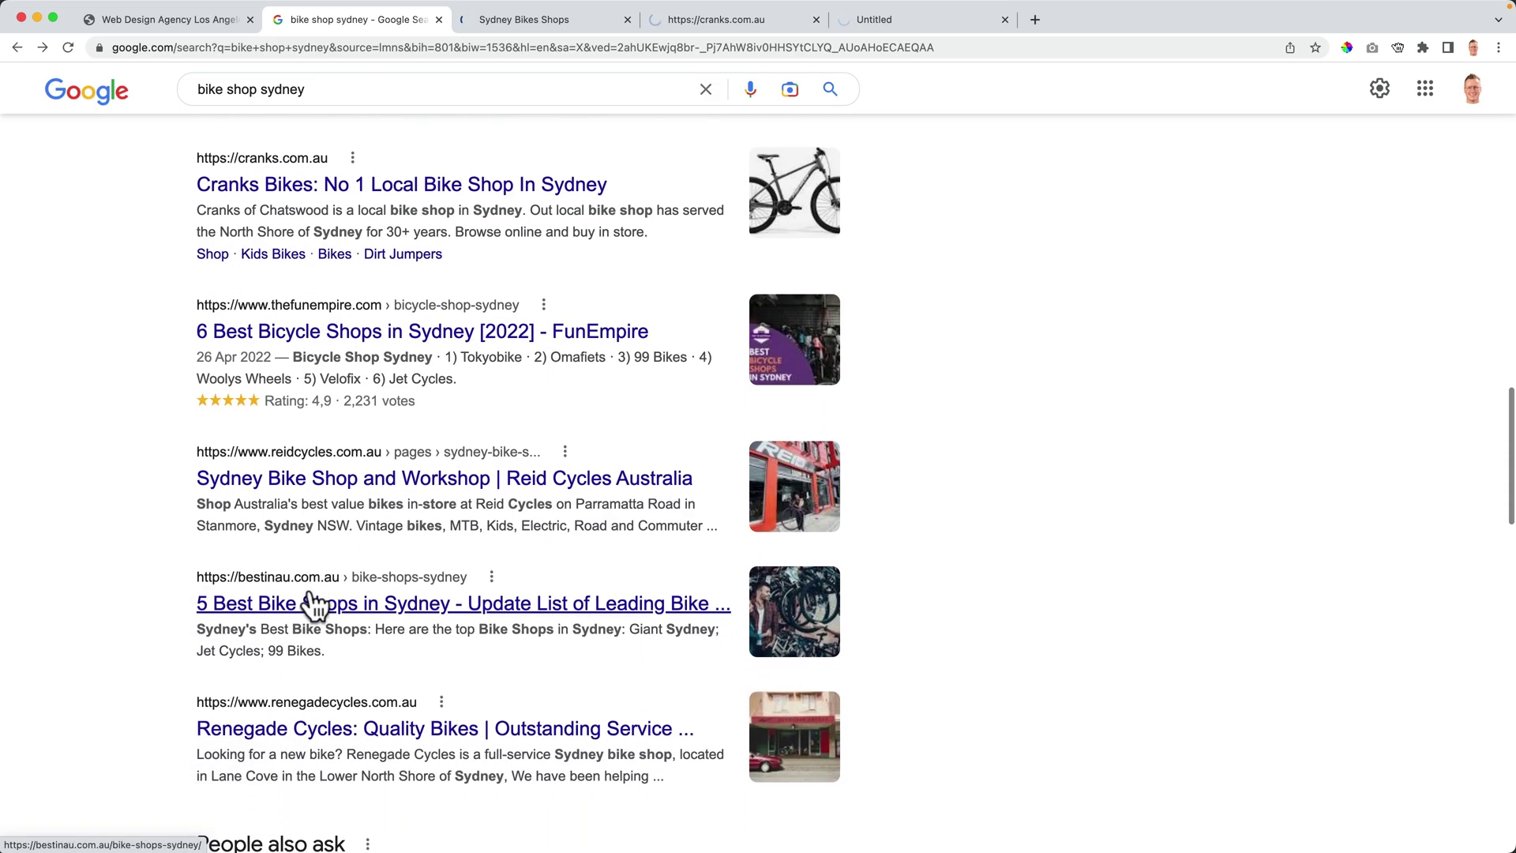
pyautogui.keyDown('super'); pyautogui.click(318, 484); pyautogui.keyUp('super')
pyautogui.keyDown('super'); pyautogui.click(318, 604); pyautogui.keyUp('super')
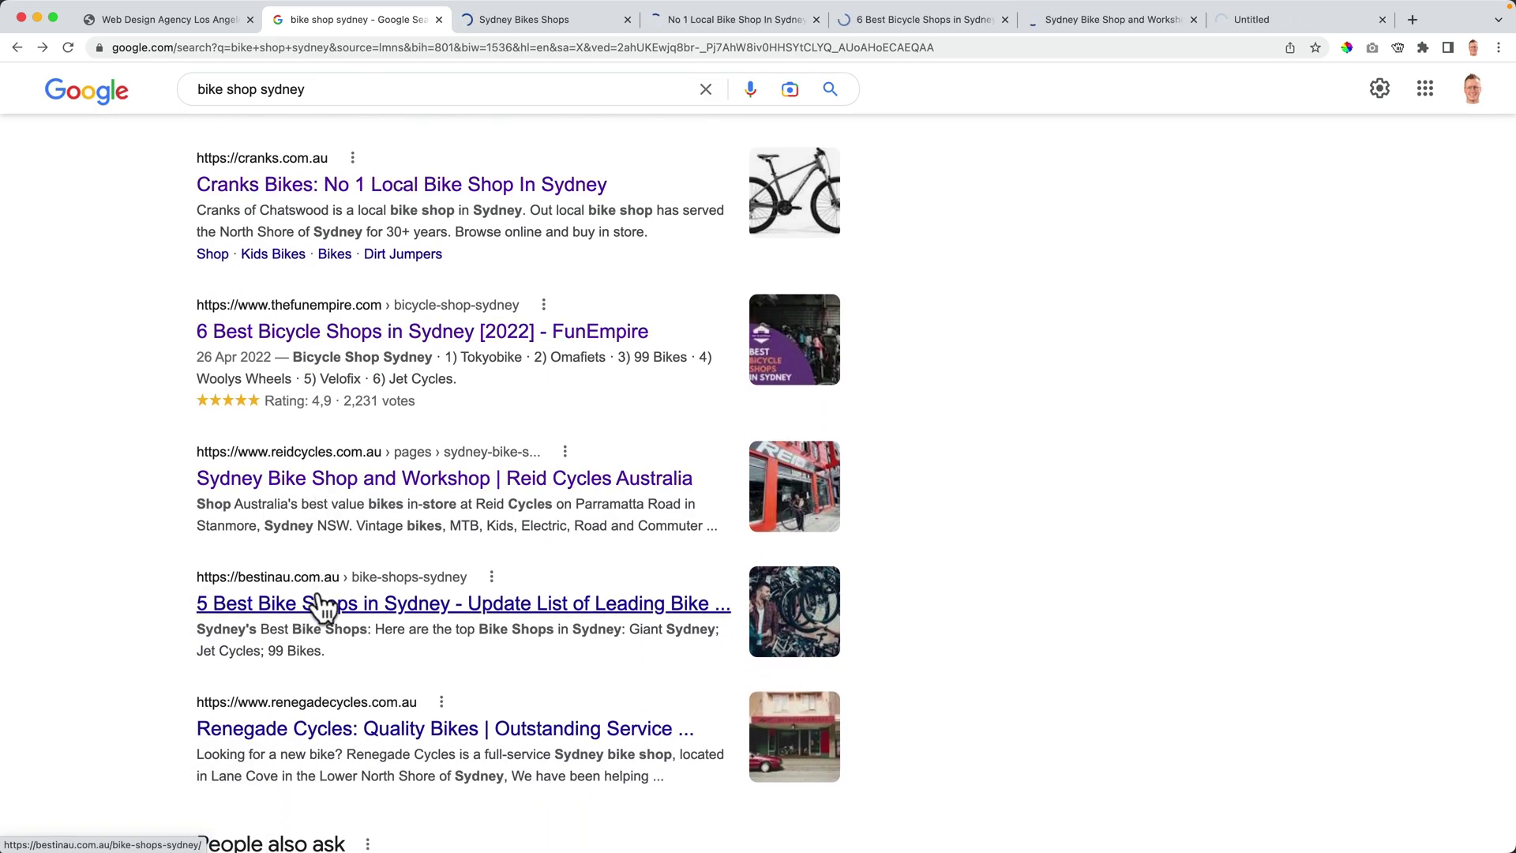
pyautogui.hotkey('ctrl', 'Tab')
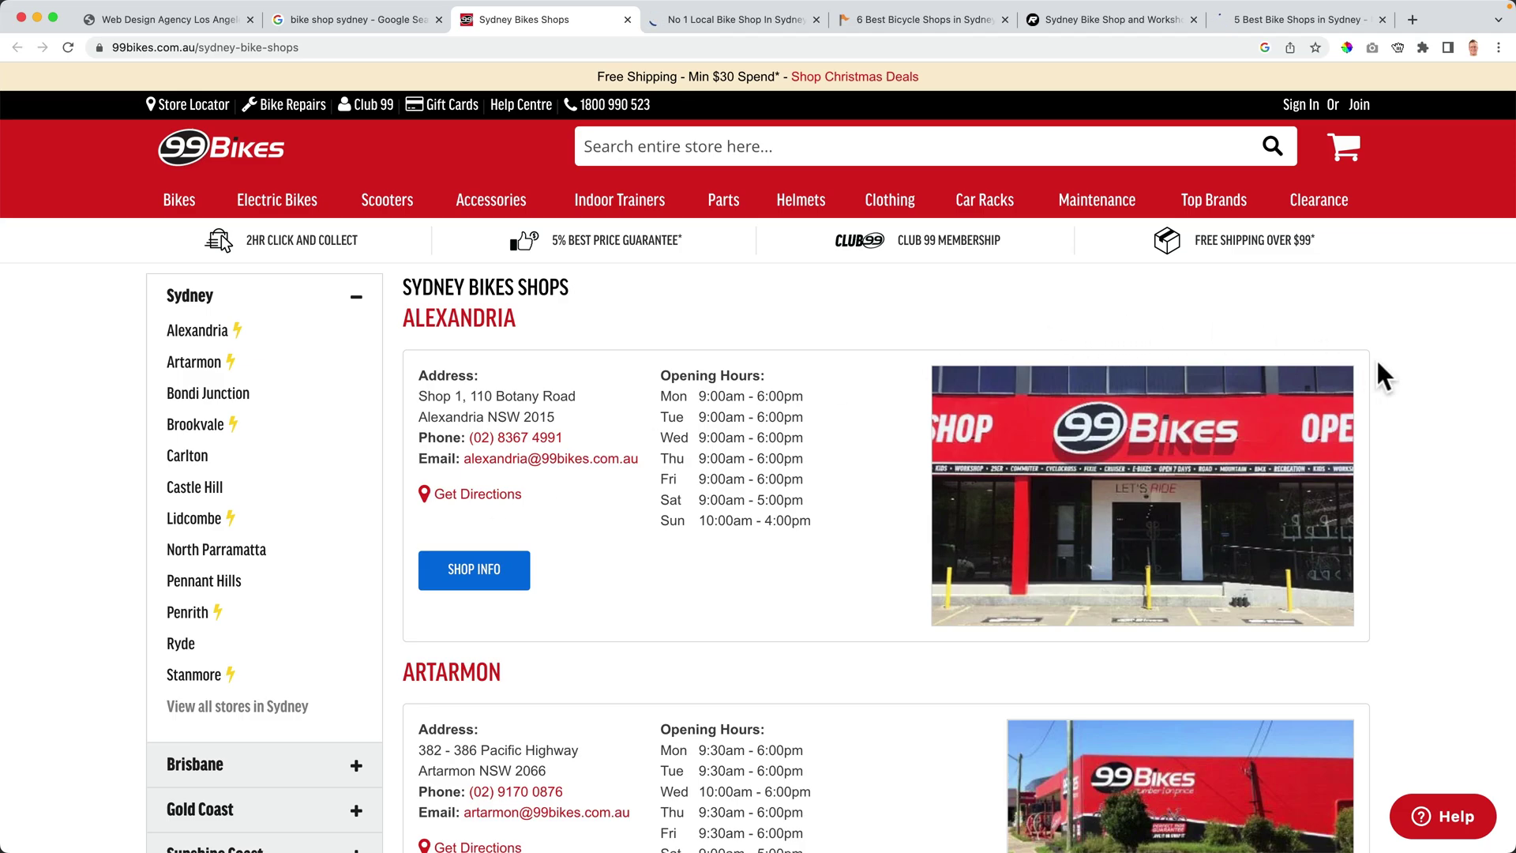
# Browse the Cranks Bikes and bicycle-shop tabs, dismissing the Cranks subscribe popup
pyautogui.scroll(-10, 1378, 364)
pyautogui.scroll(10, 1378, 364)
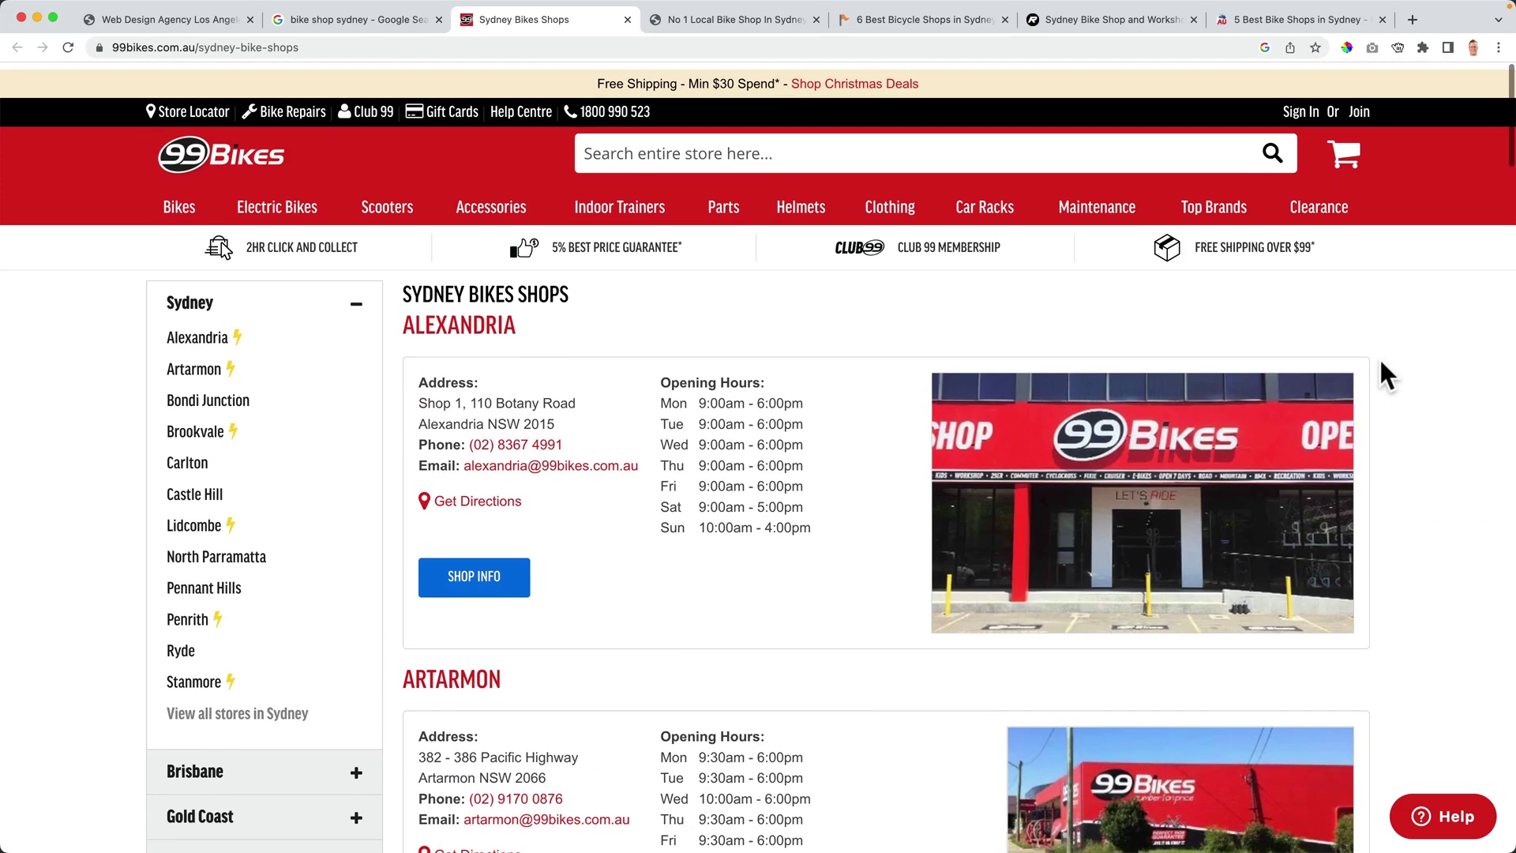
pyautogui.hotkey('ctrl', 'Tab')
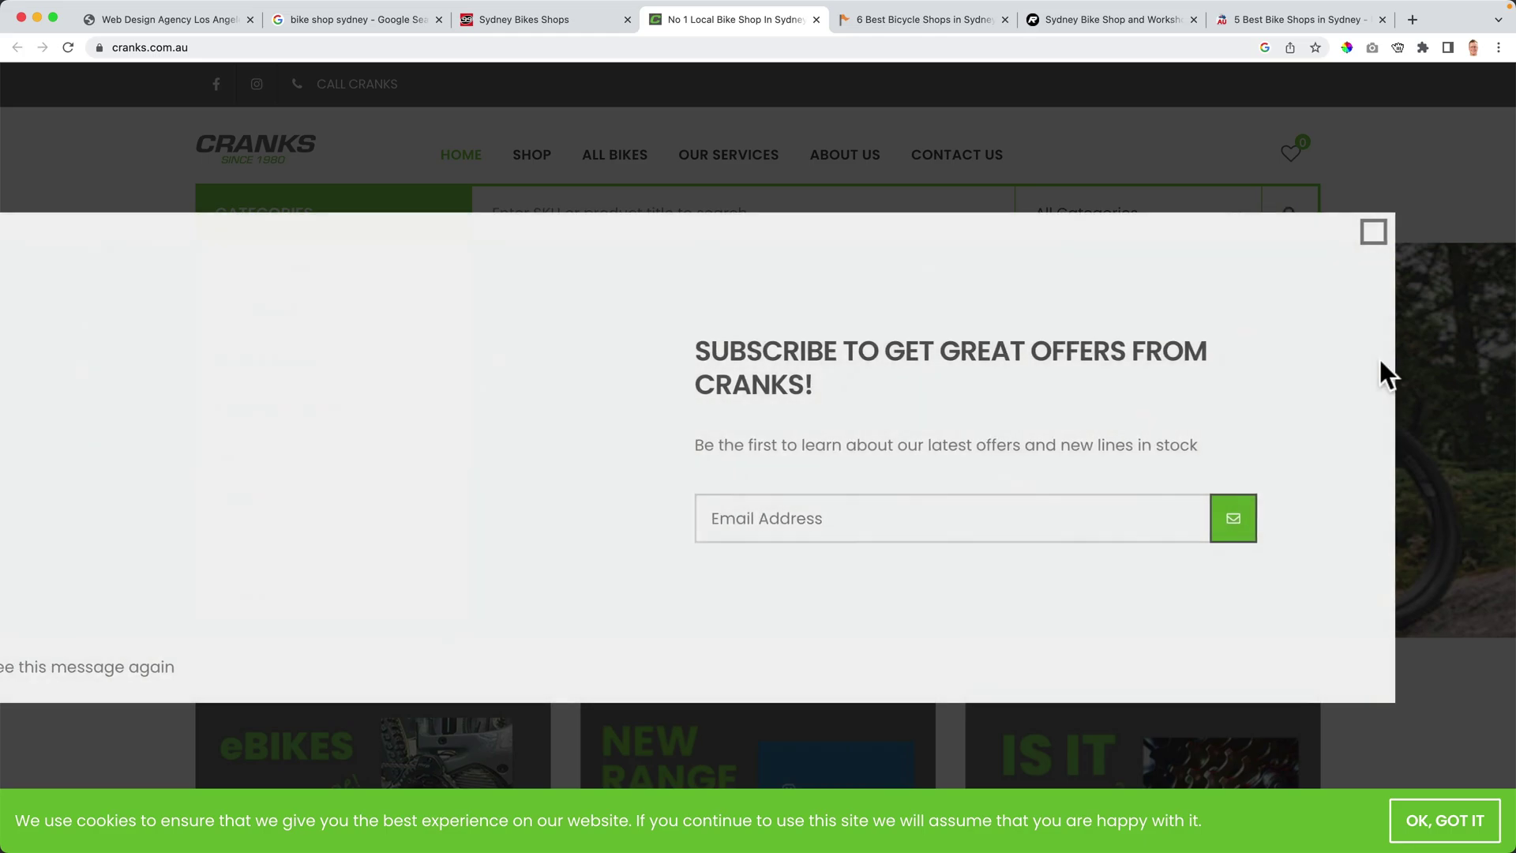
pyautogui.click(1485, 233)
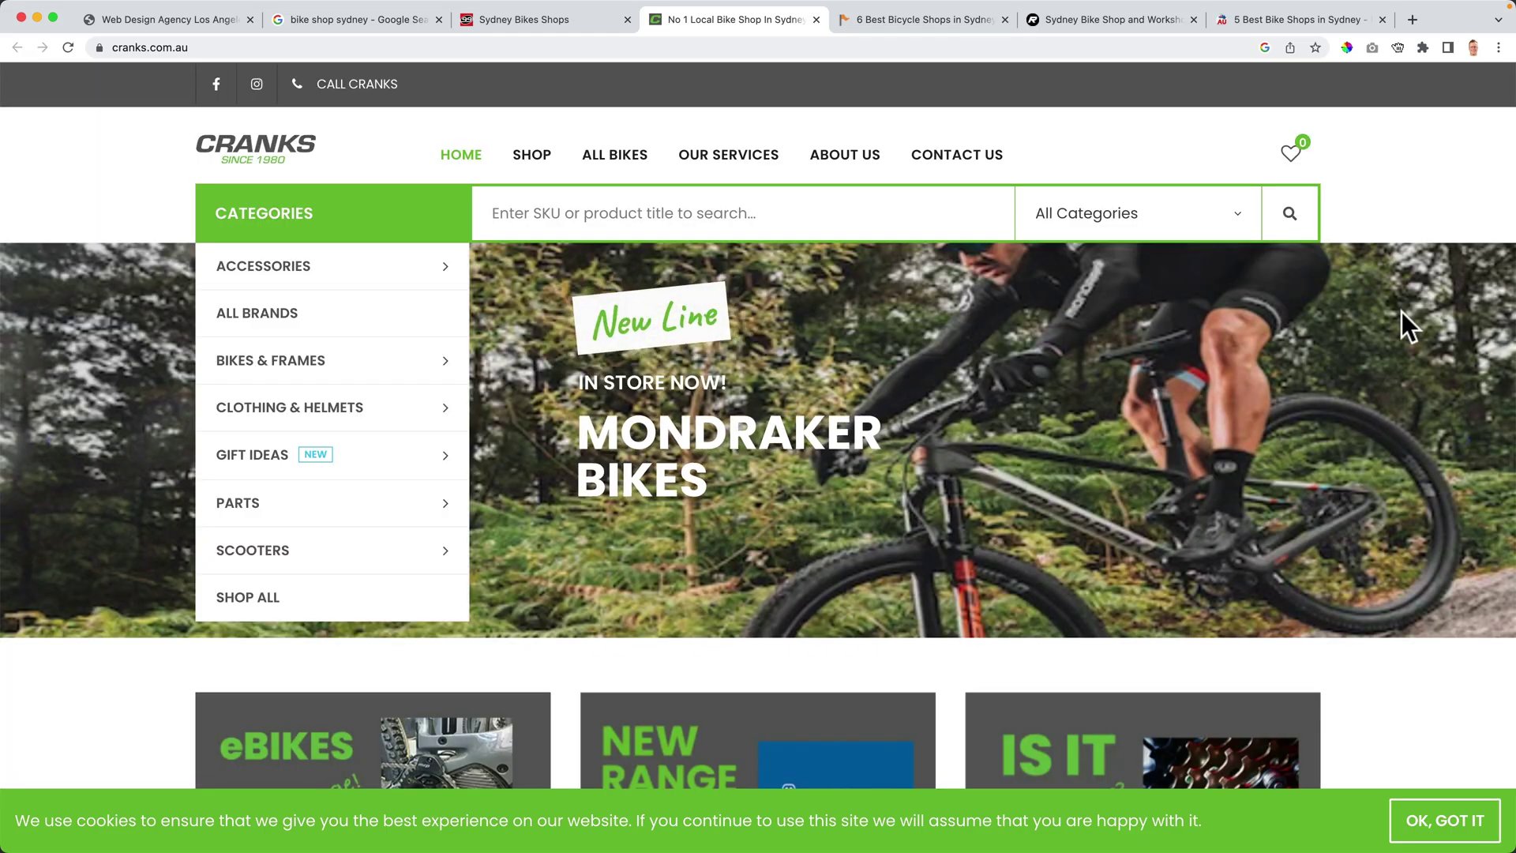
pyautogui.hotkey('ctrl', 'Tab')
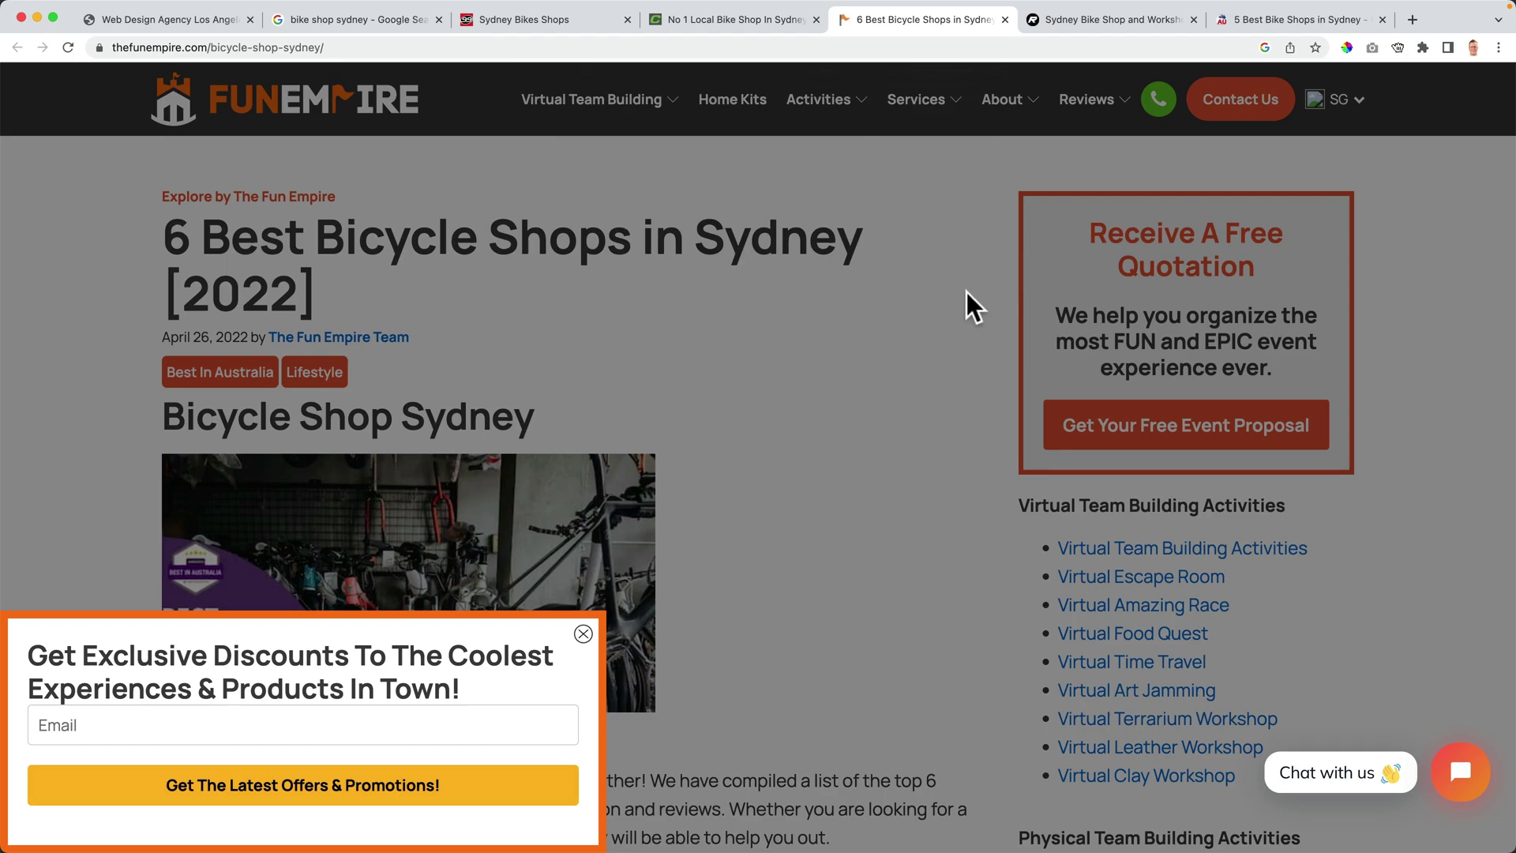
pyautogui.hotkey('ctrl', 'Tab')
pyautogui.hotkey('ctrl', 'Tab')
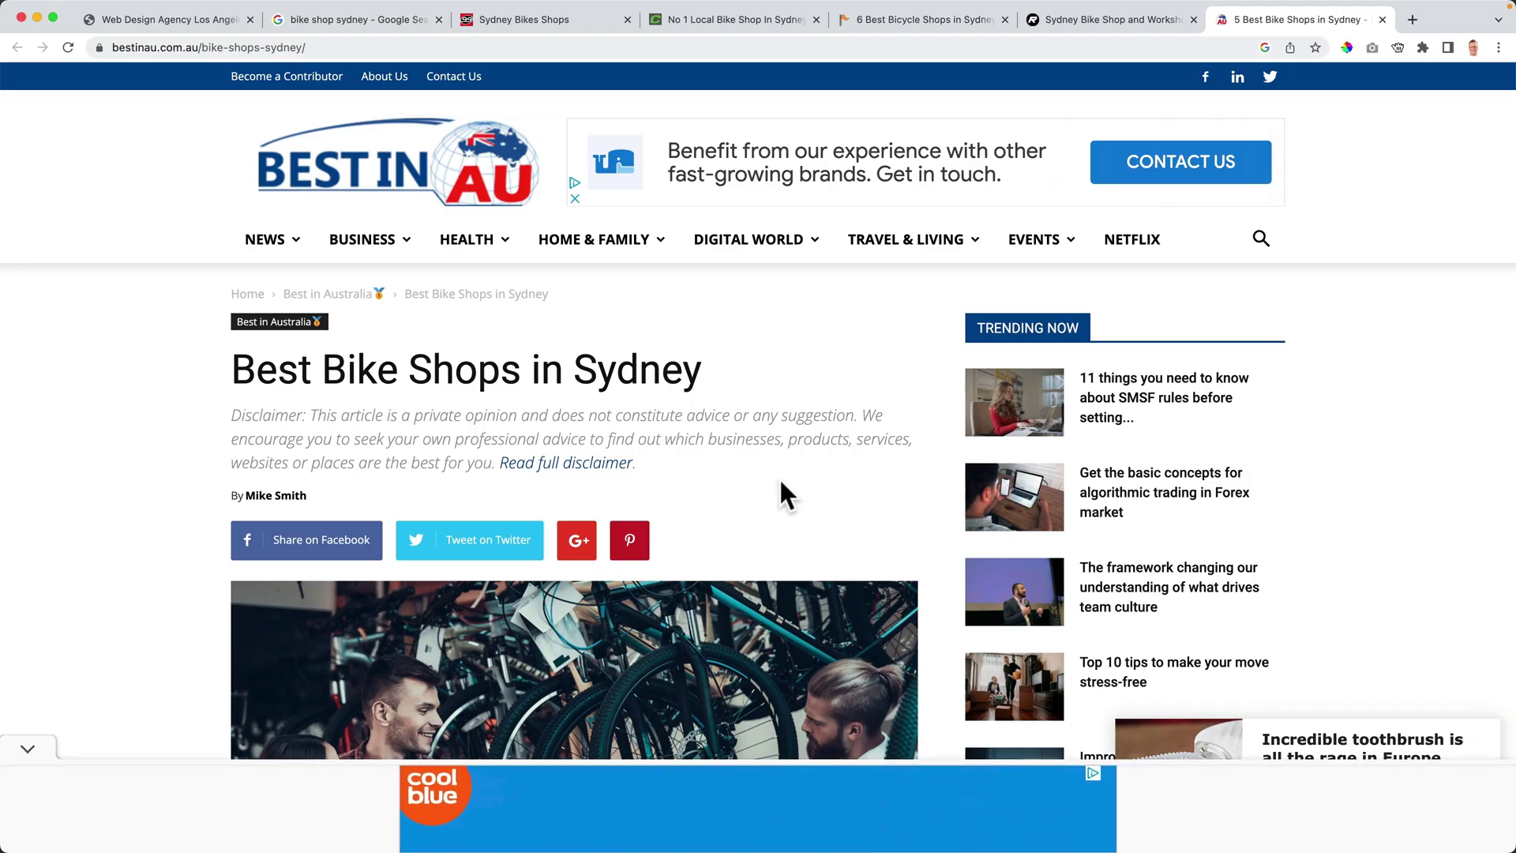
# Close the Best Bike Shops in Sydney, Reid Cycles and 99bikes tabs to return to the results
pyautogui.press('super+w')
pyautogui.press('super+w')
pyautogui.press('super+w')
pyautogui.press('super+w')
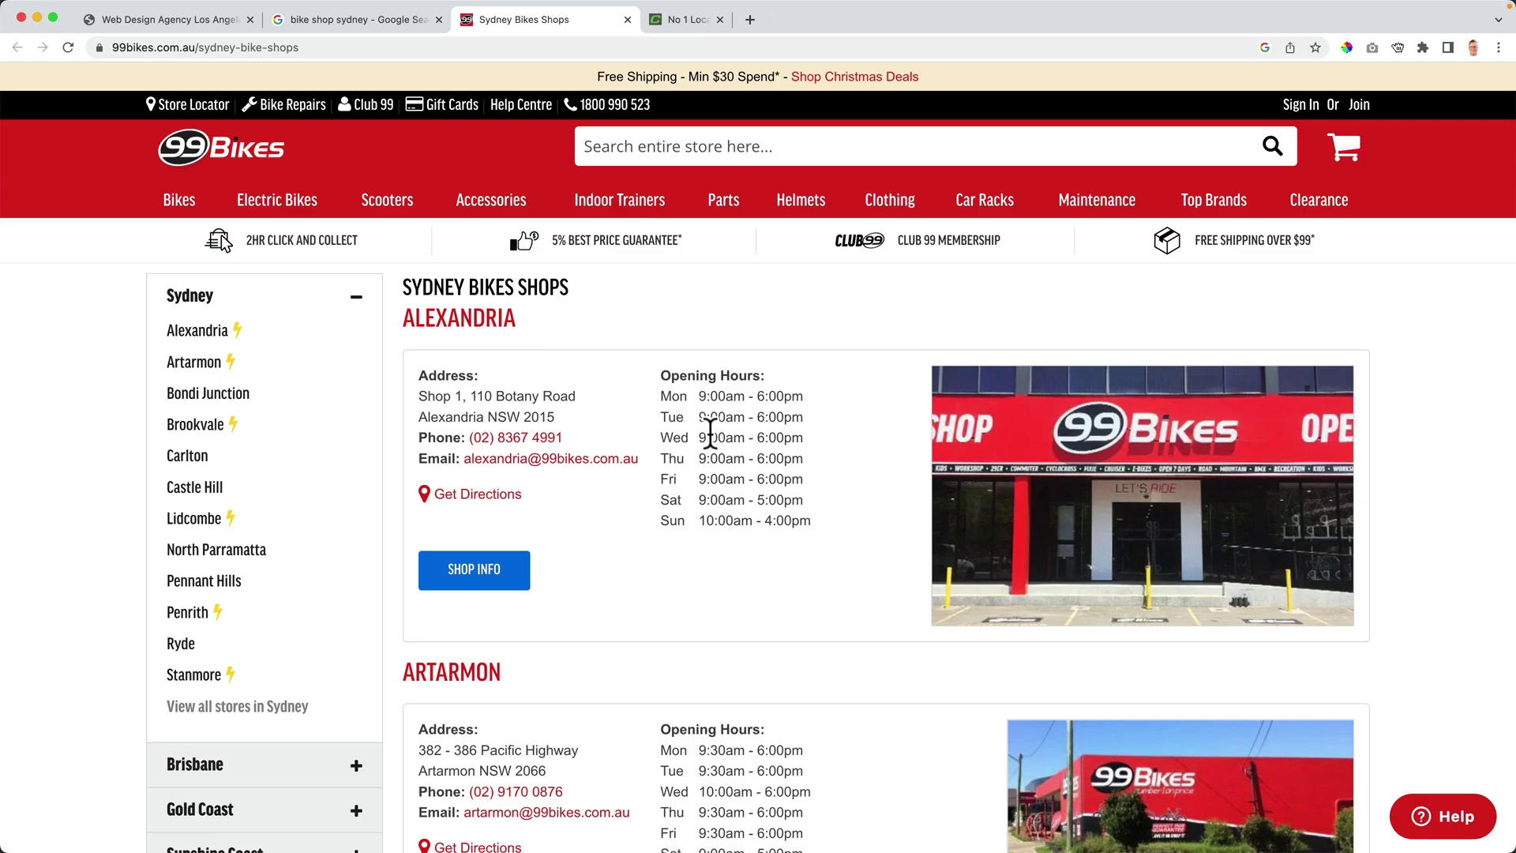
pyautogui.press('super+w')
pyautogui.press('super+l')
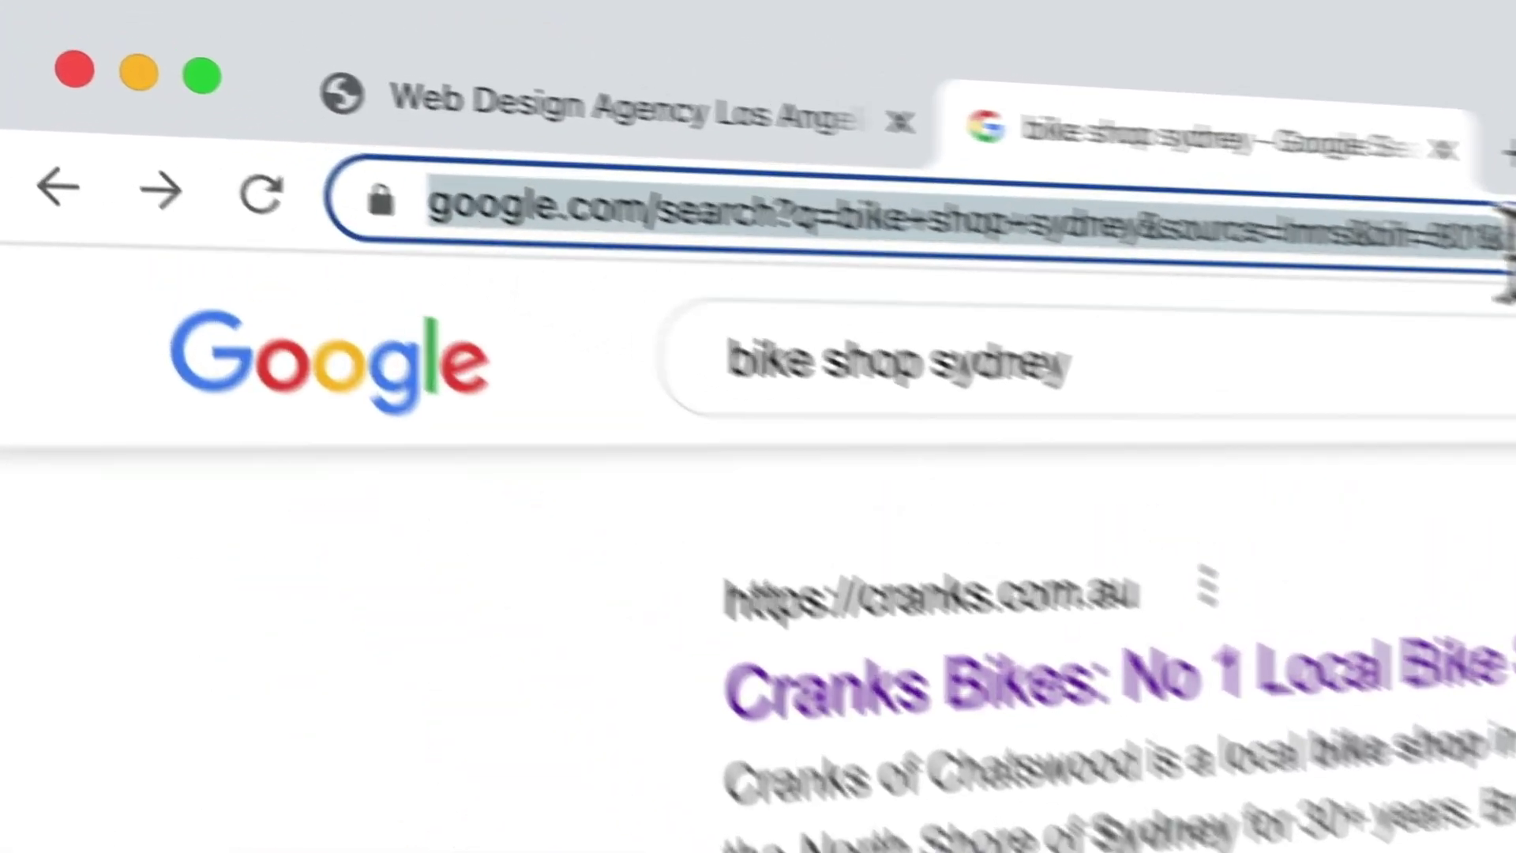
# Load coolors.co and launch the palette generator
pyautogui.write('coolors.co')
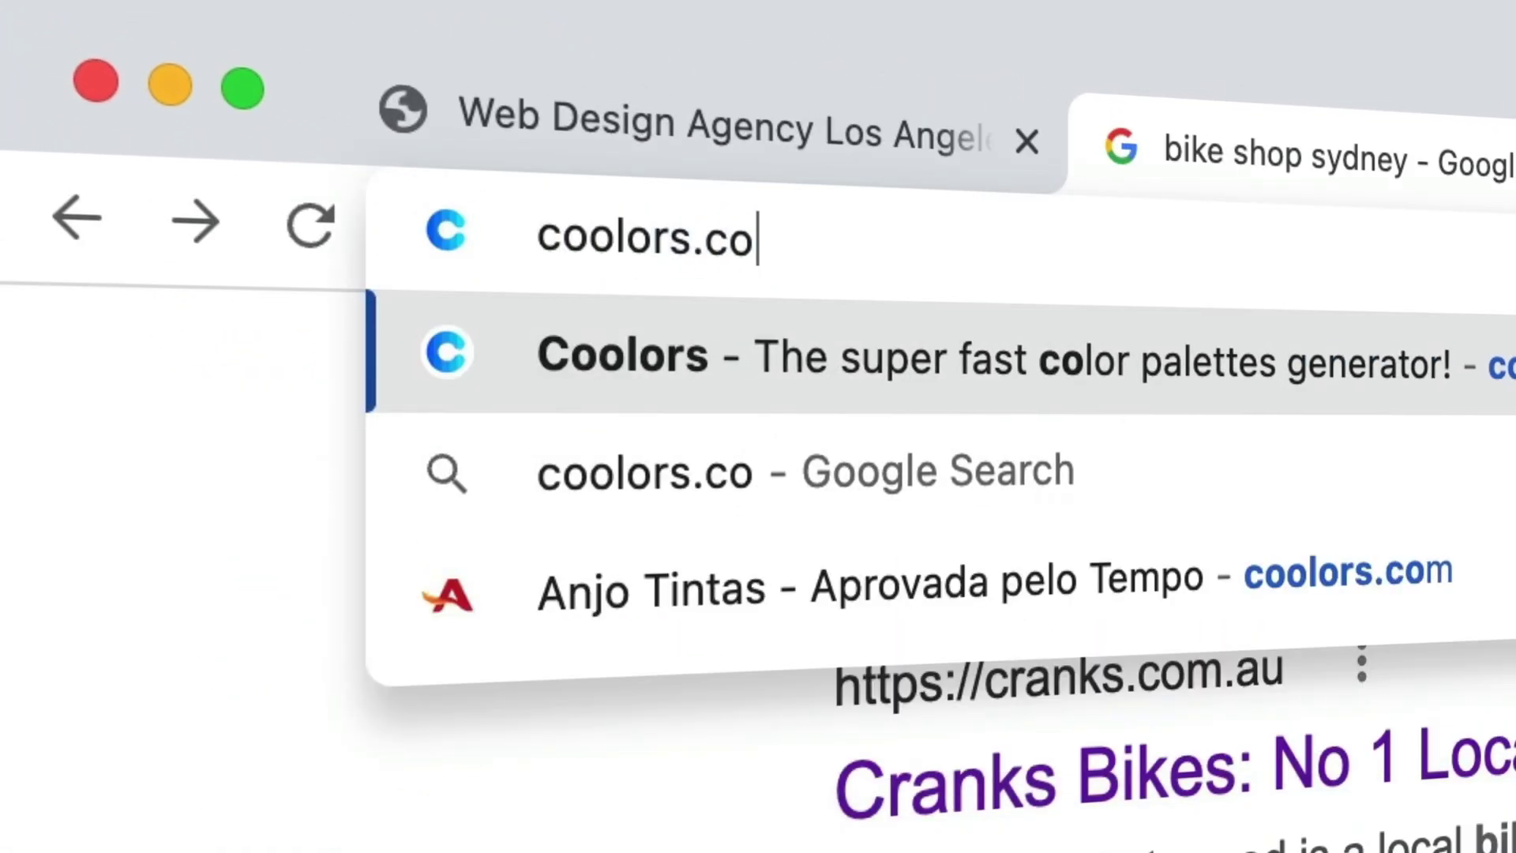
pyautogui.press('Return')
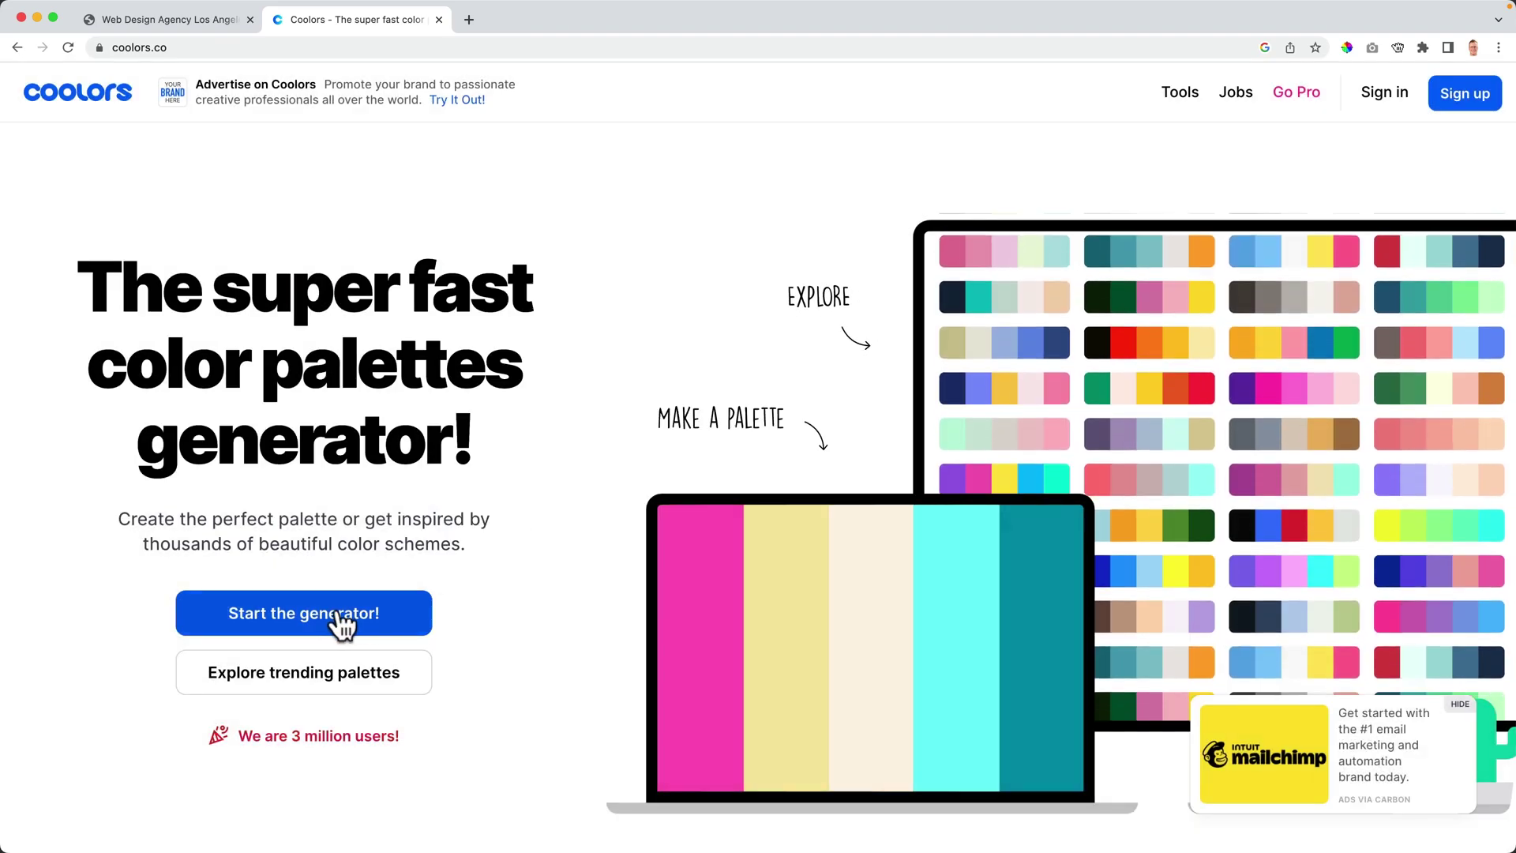
pyautogui.click(342, 624)
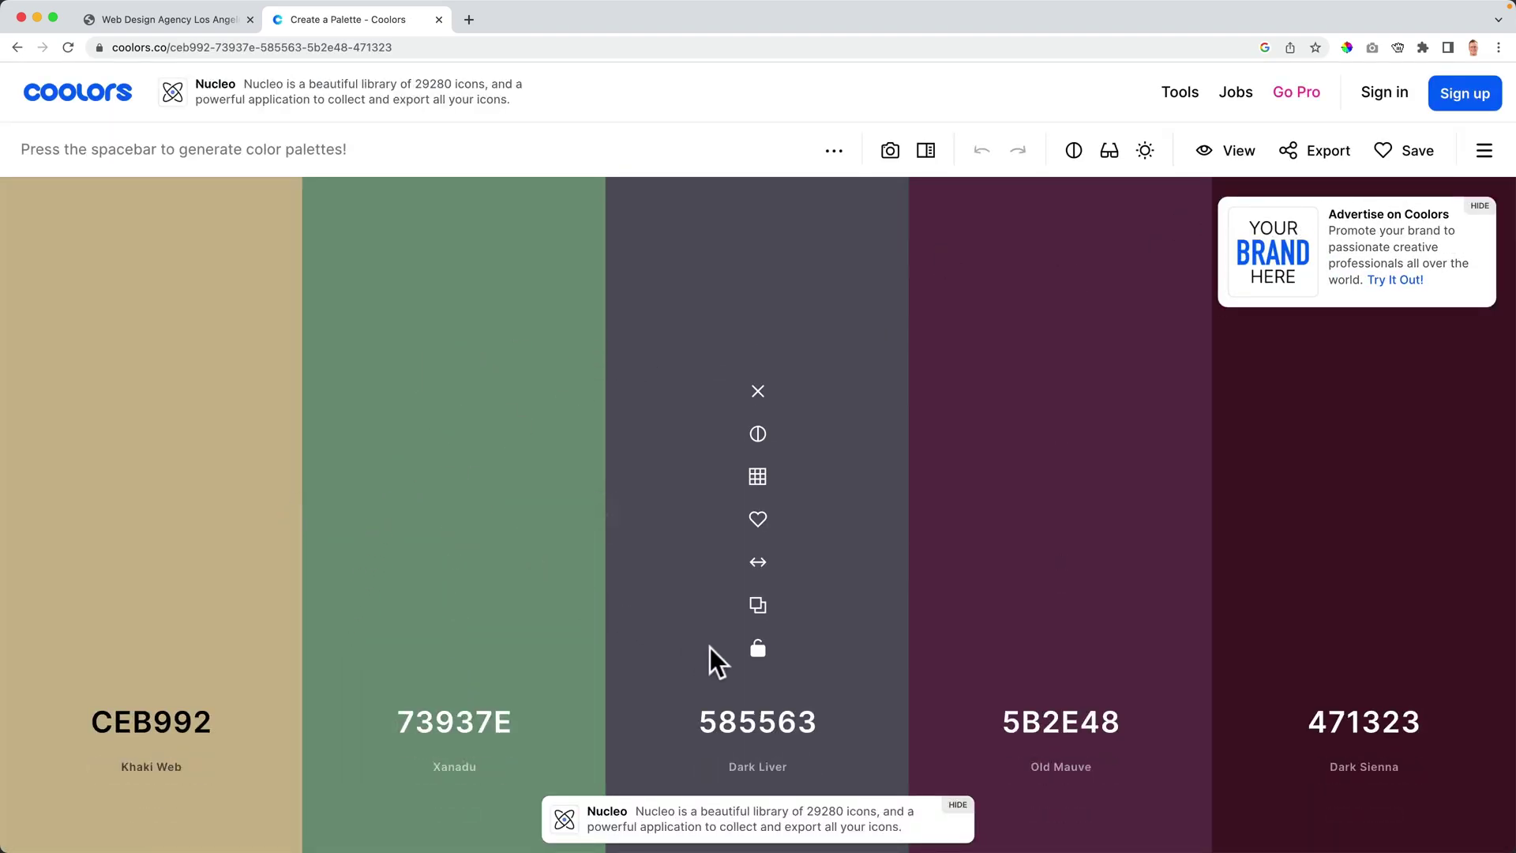
# Generate four fresh random palettes, ending on 202C39, 283845, B8B08D, F2D492, F29559
pyautogui.press('space')
pyautogui.press('space')
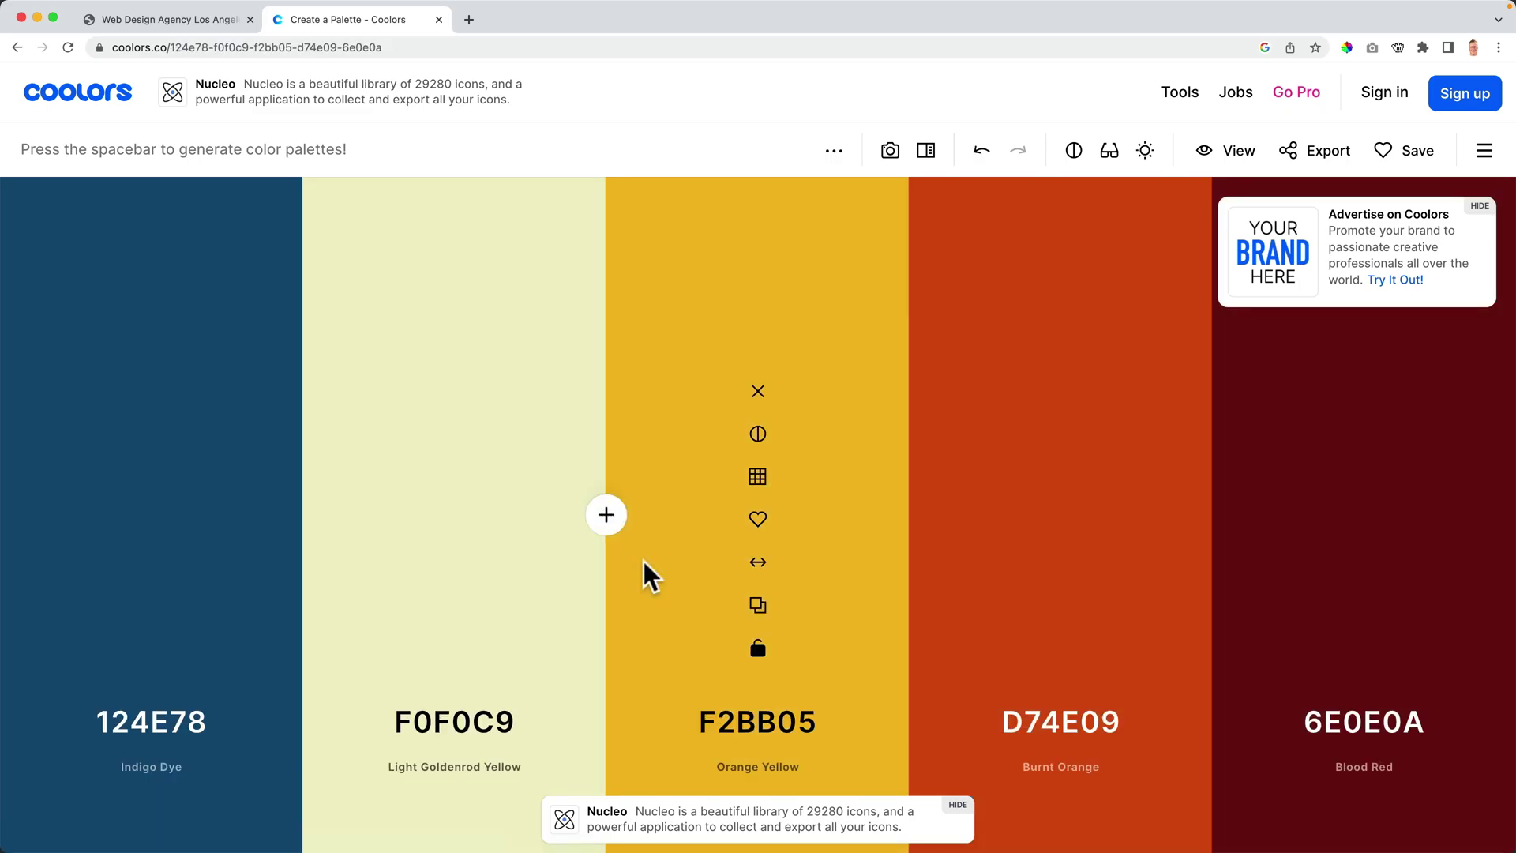
pyautogui.press('space')
pyautogui.press('space')
pyautogui.press('space')
pyautogui.press('space')
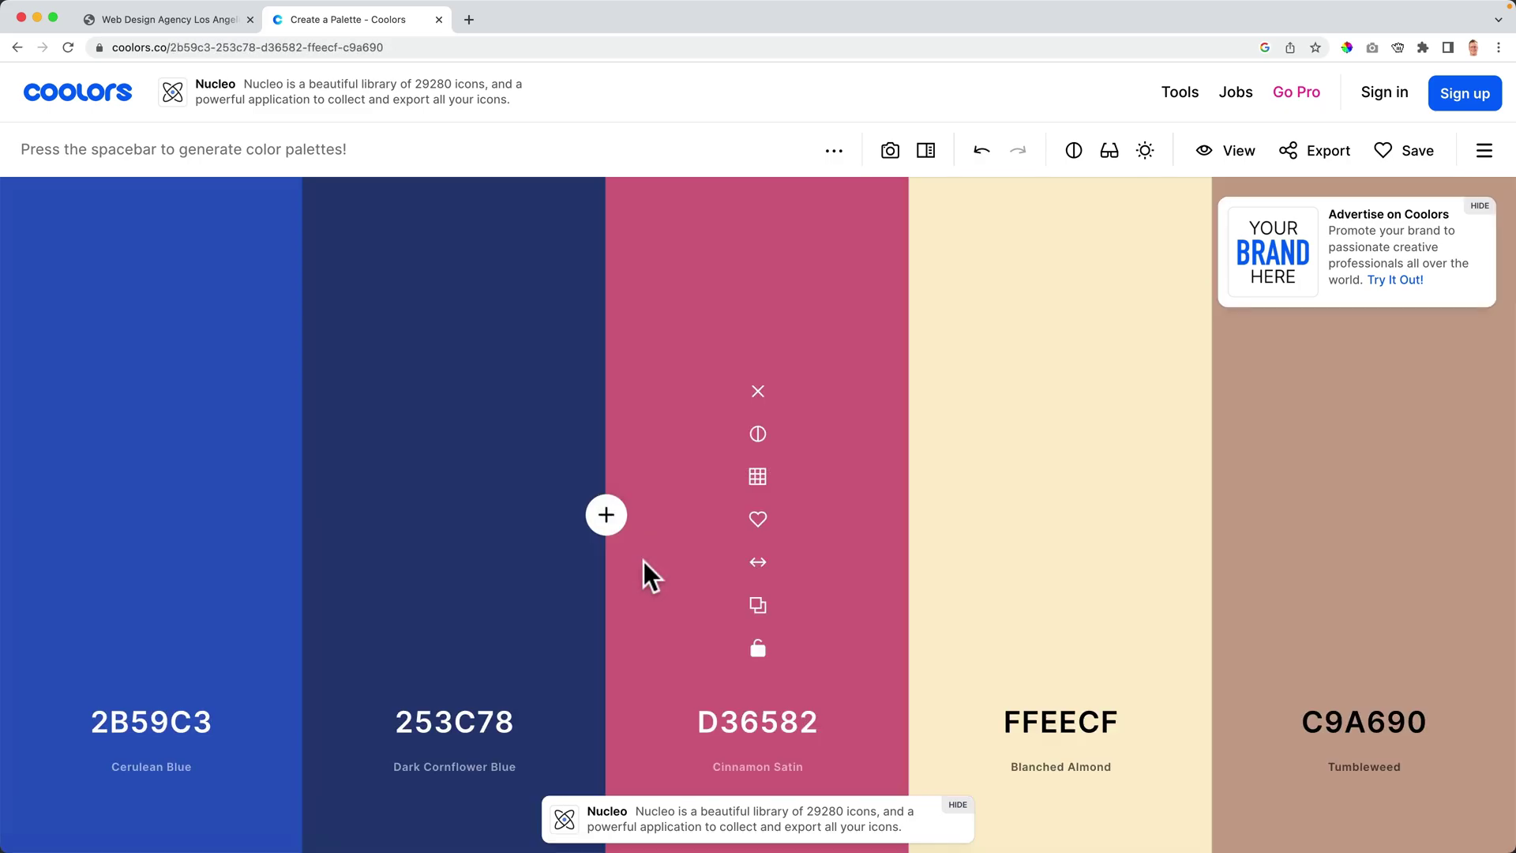
pyautogui.press('space')
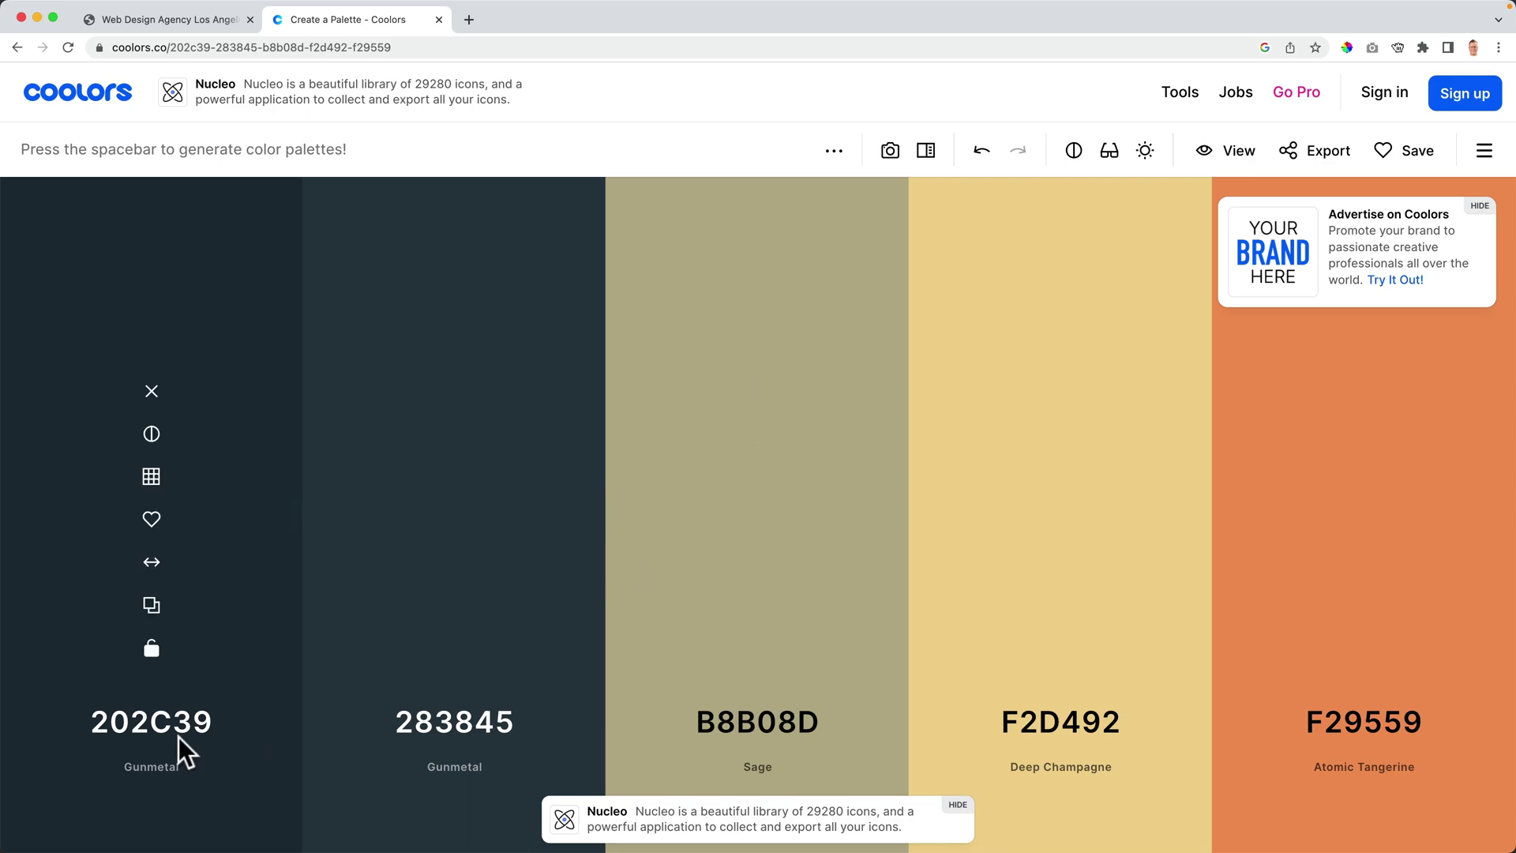
# Lock Gunmetal 202C39 and regenerate until the palette reads 202C39, 90FCF9, FC440F, B4E33D, F9C784
pyautogui.click(151, 650)
pyautogui.press('space')
pyautogui.press('space')
pyautogui.press('space')
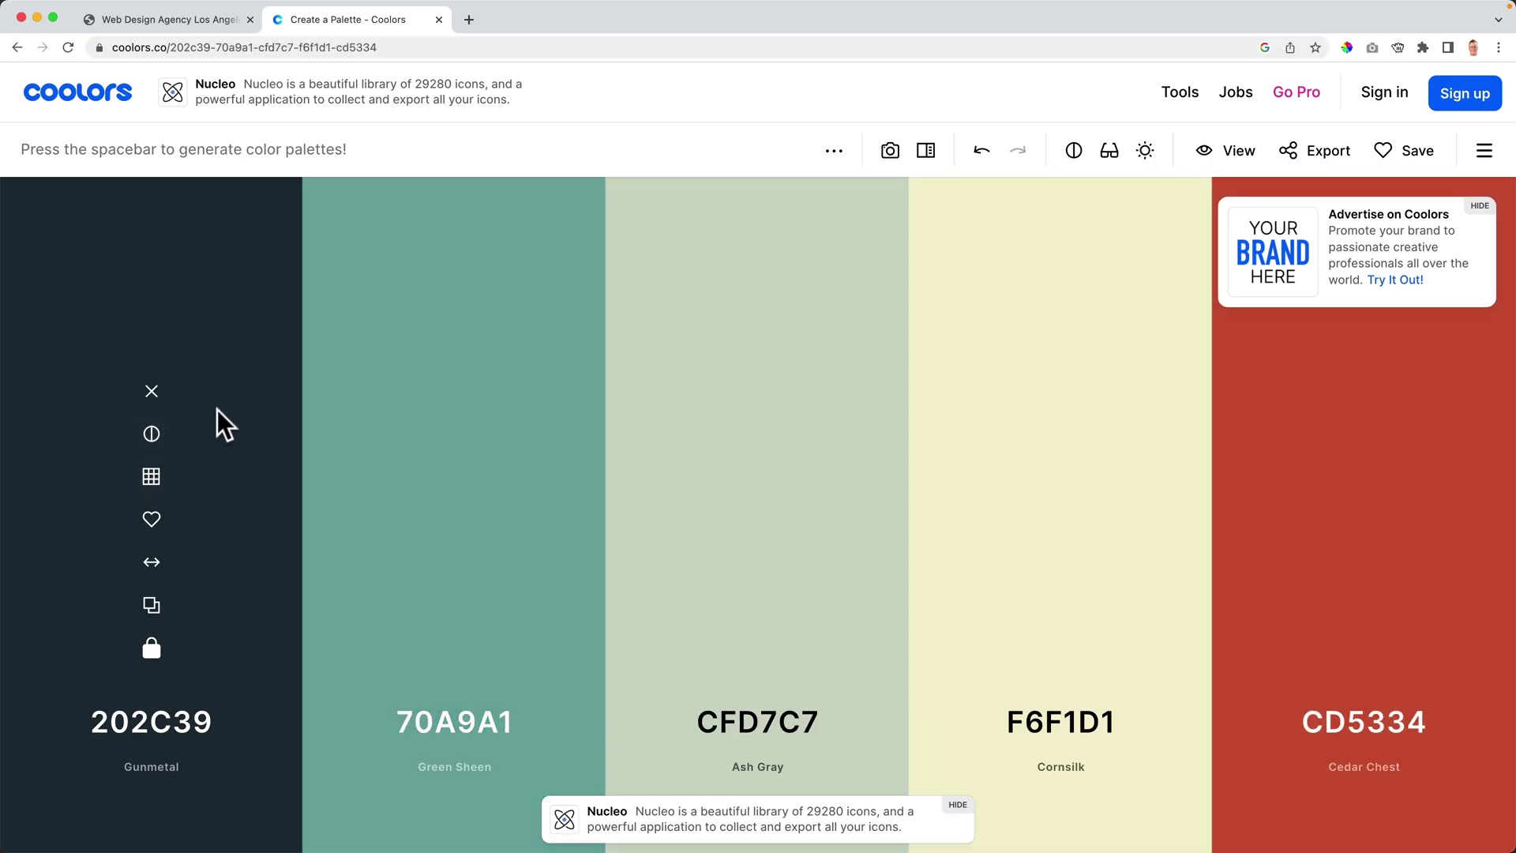
pyautogui.press('space')
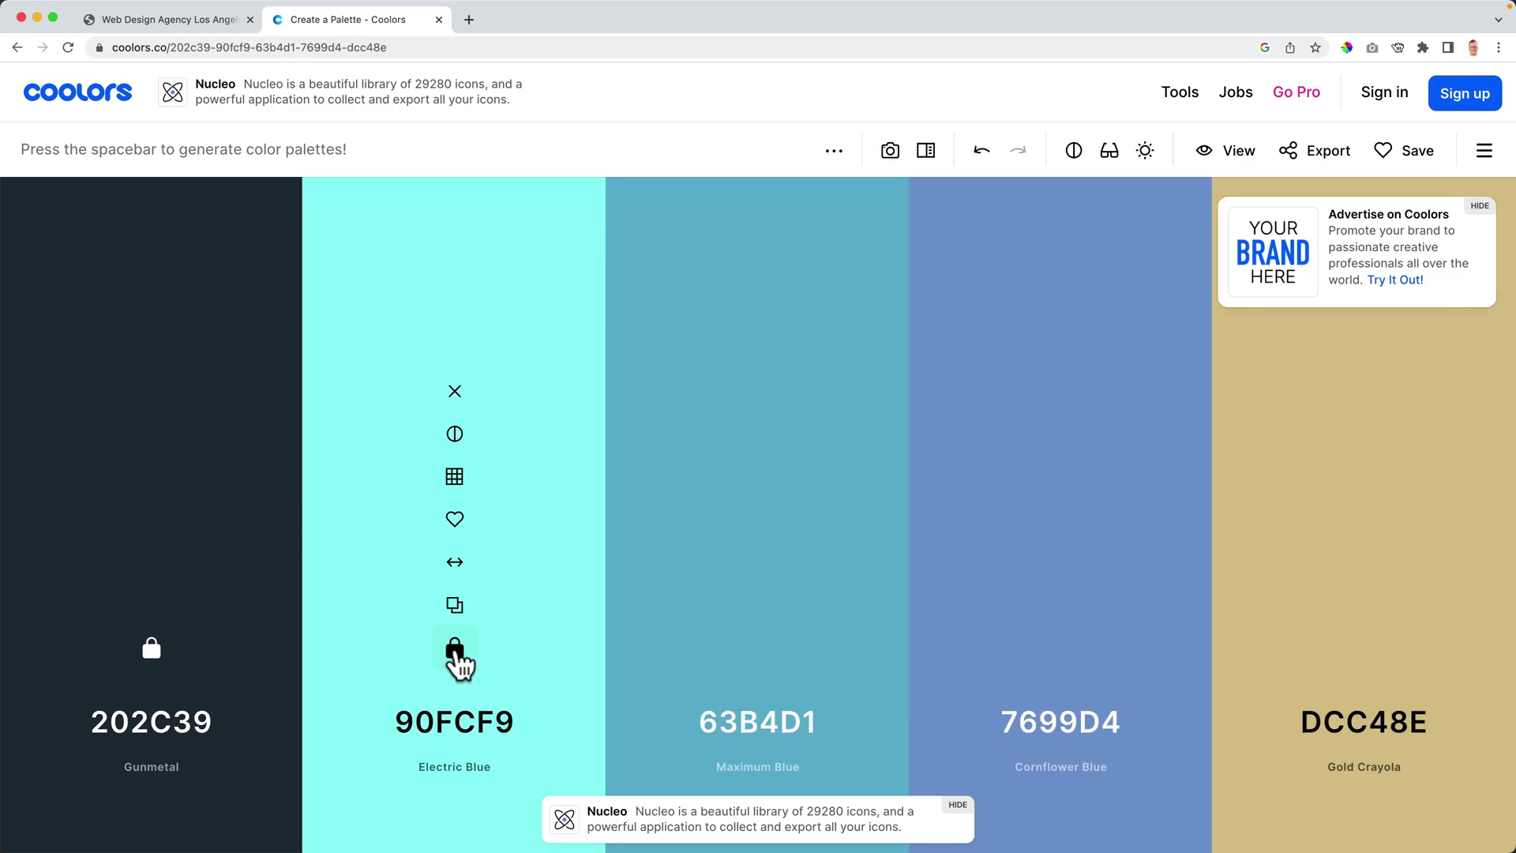
pyautogui.press('space')
pyautogui.press('space')
pyautogui.press('space')
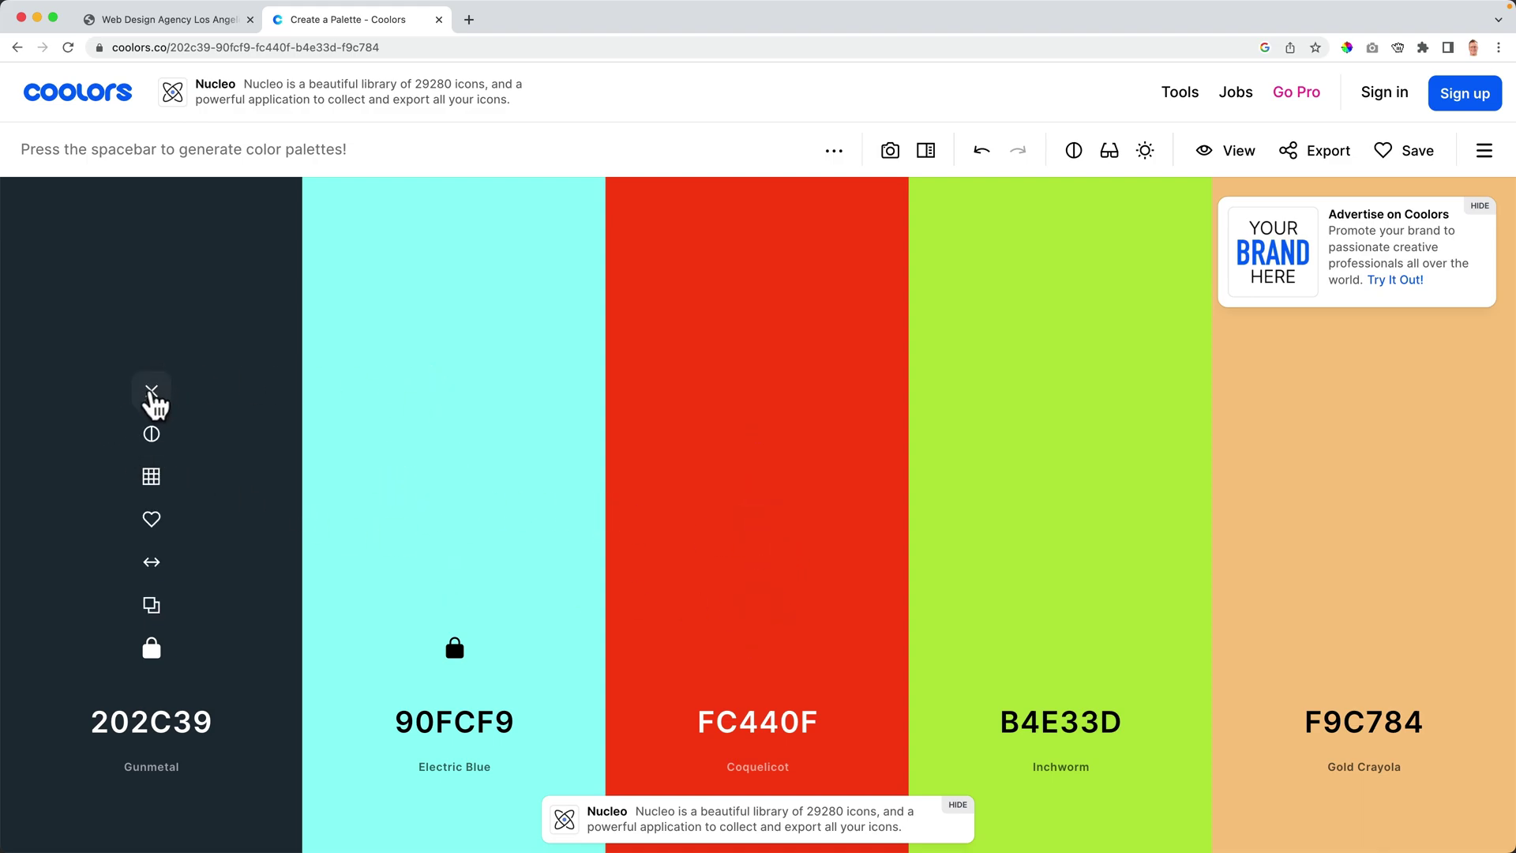
# Paste the navy hex into the third colour, lighten it to Alice Blue EDF6FF, then regenerate the last two colours
pyautogui.click(143, 727)
pyautogui.press('super+c')
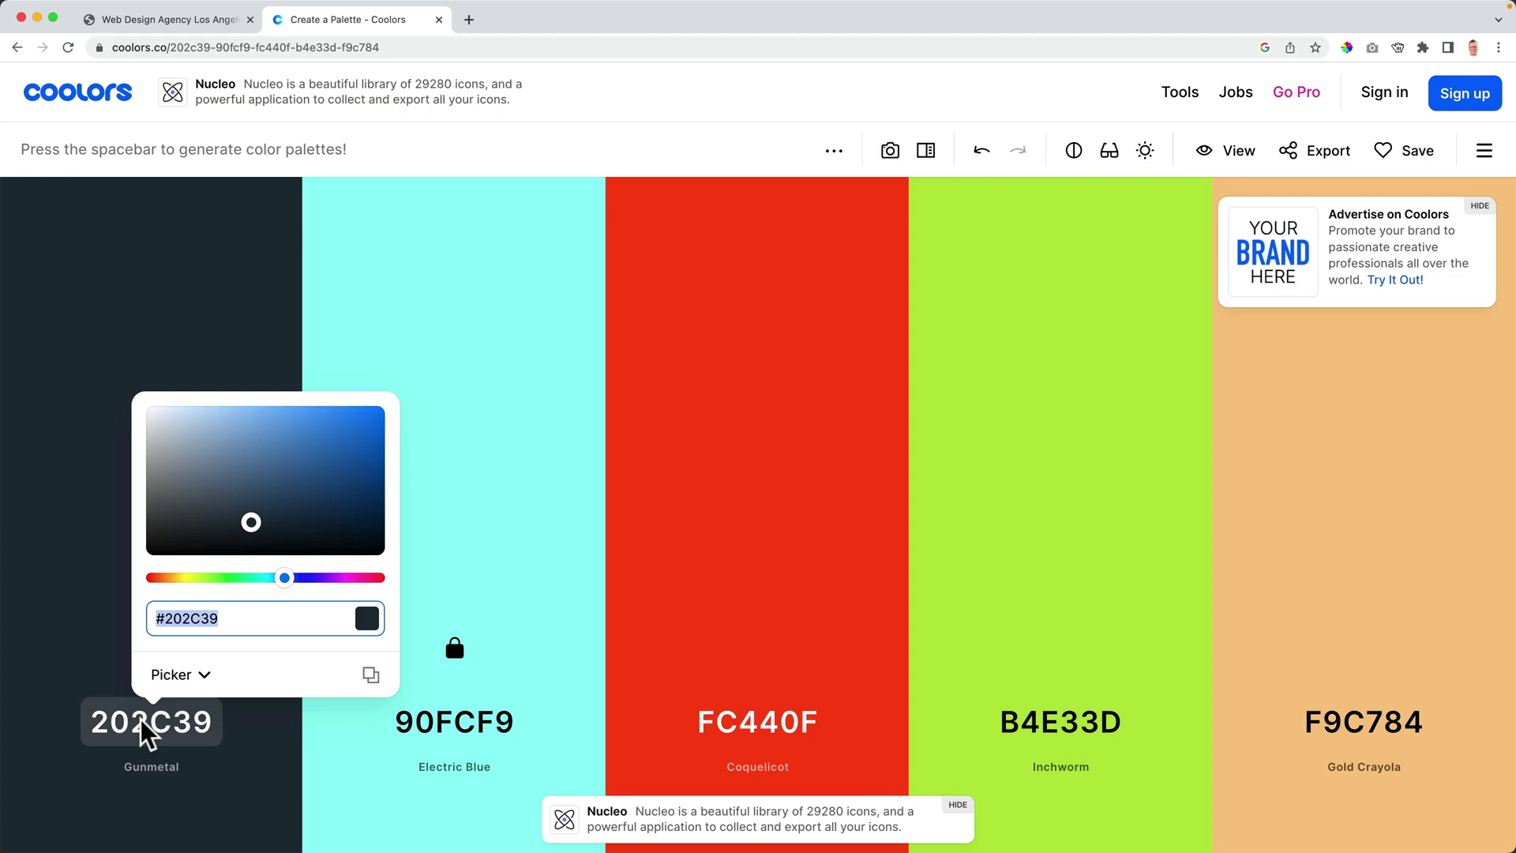
pyautogui.click(778, 731)
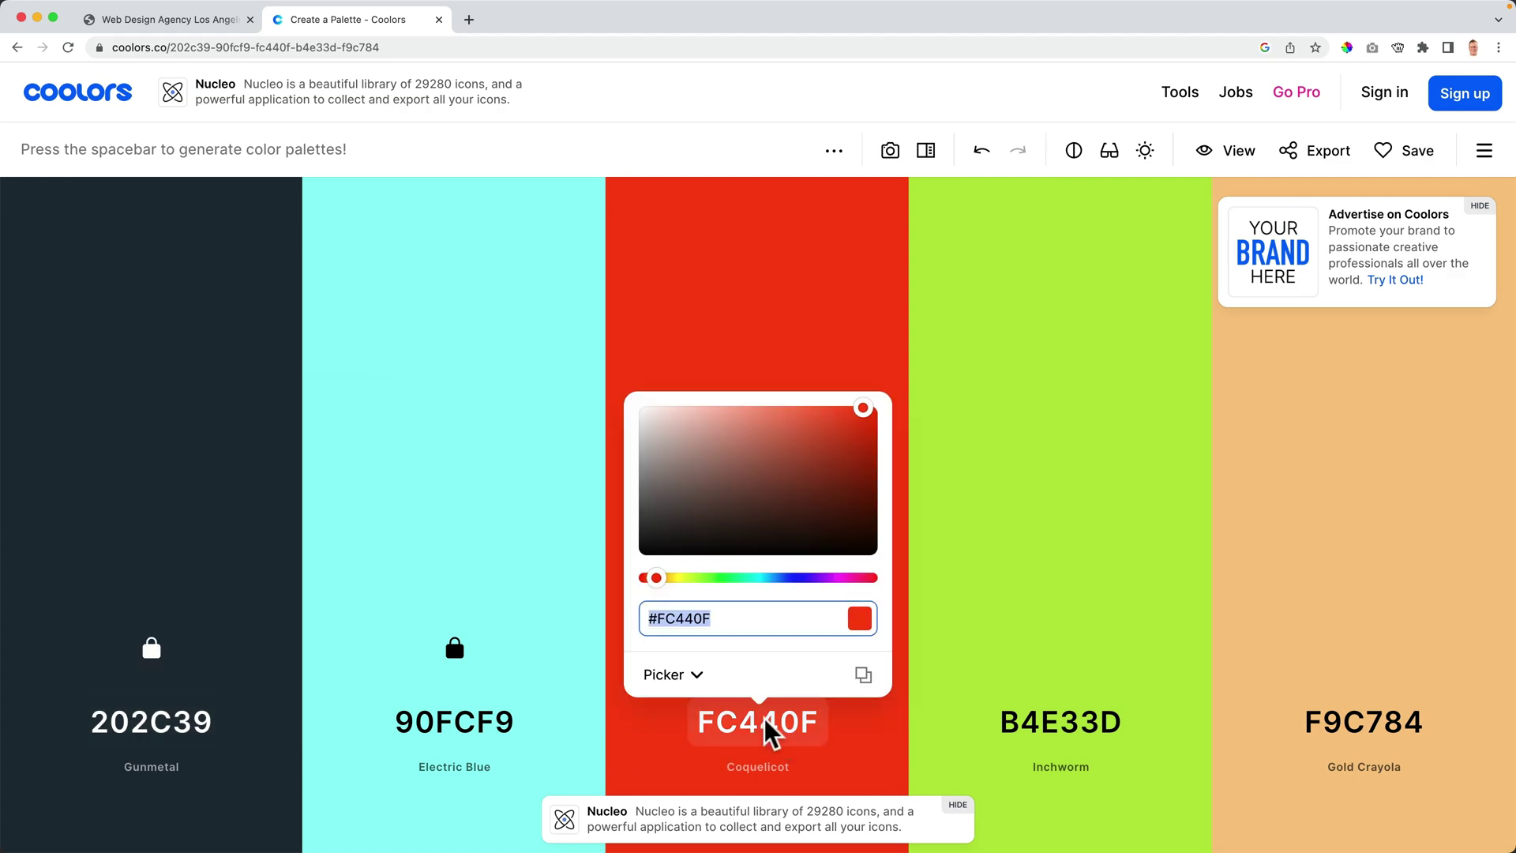
pyautogui.press('super+v')
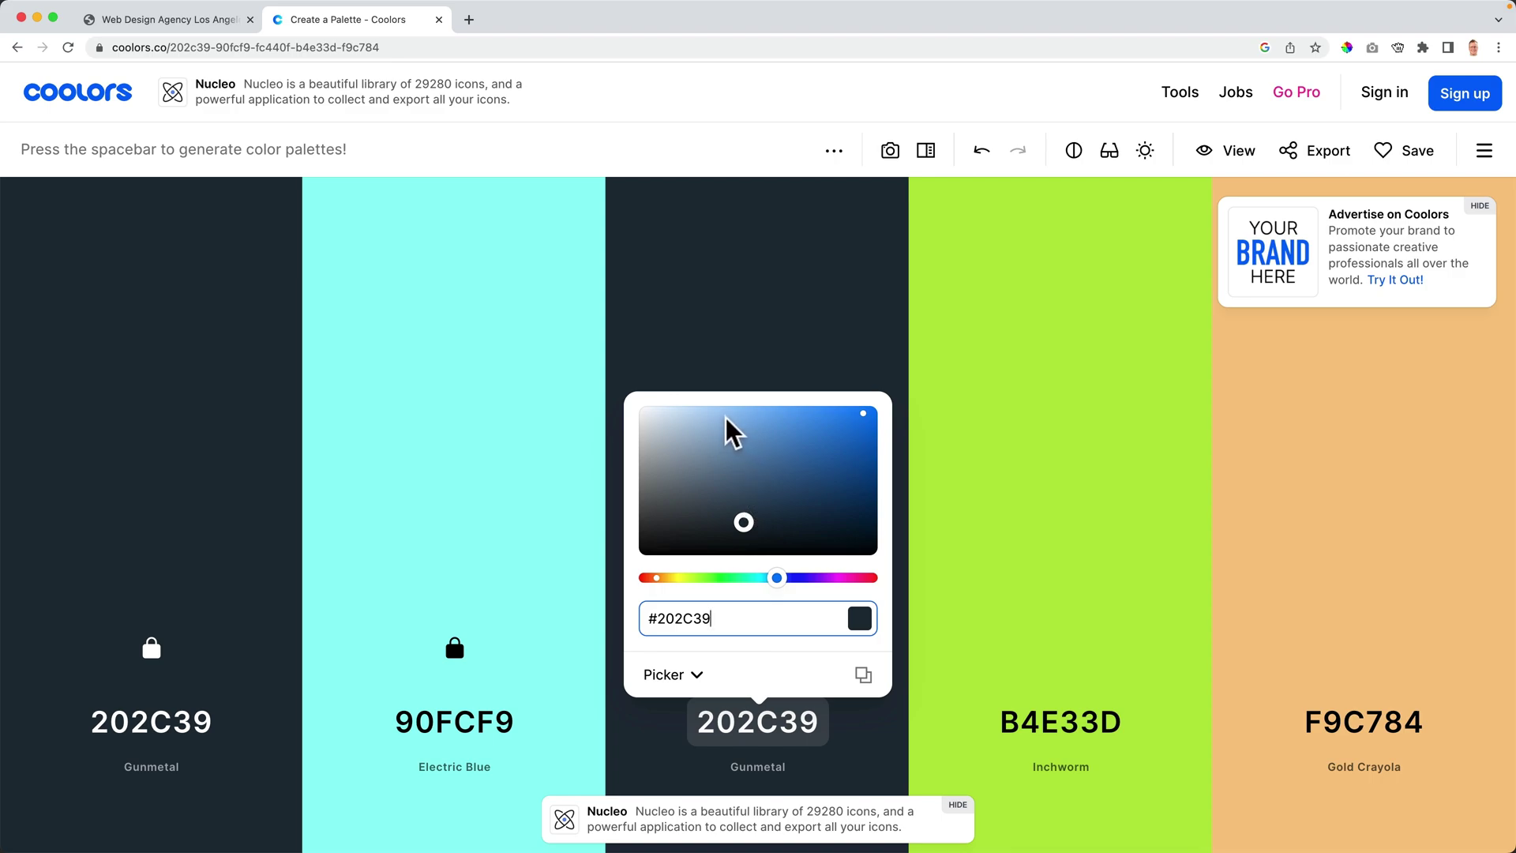
pyautogui.moveTo(731, 430); pyautogui.dragTo(655, 406)
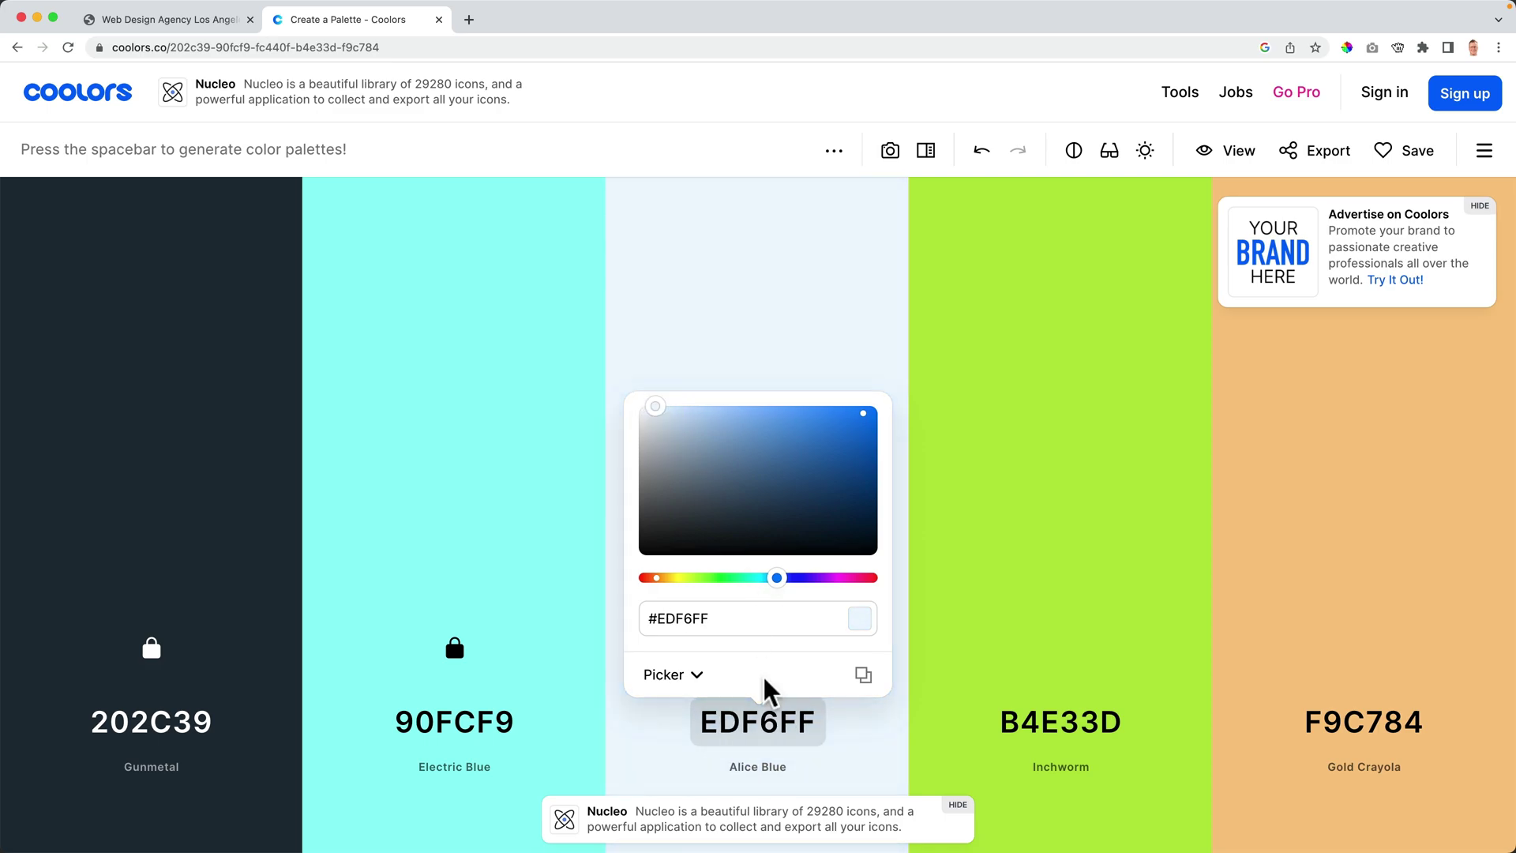
pyautogui.click(707, 765)
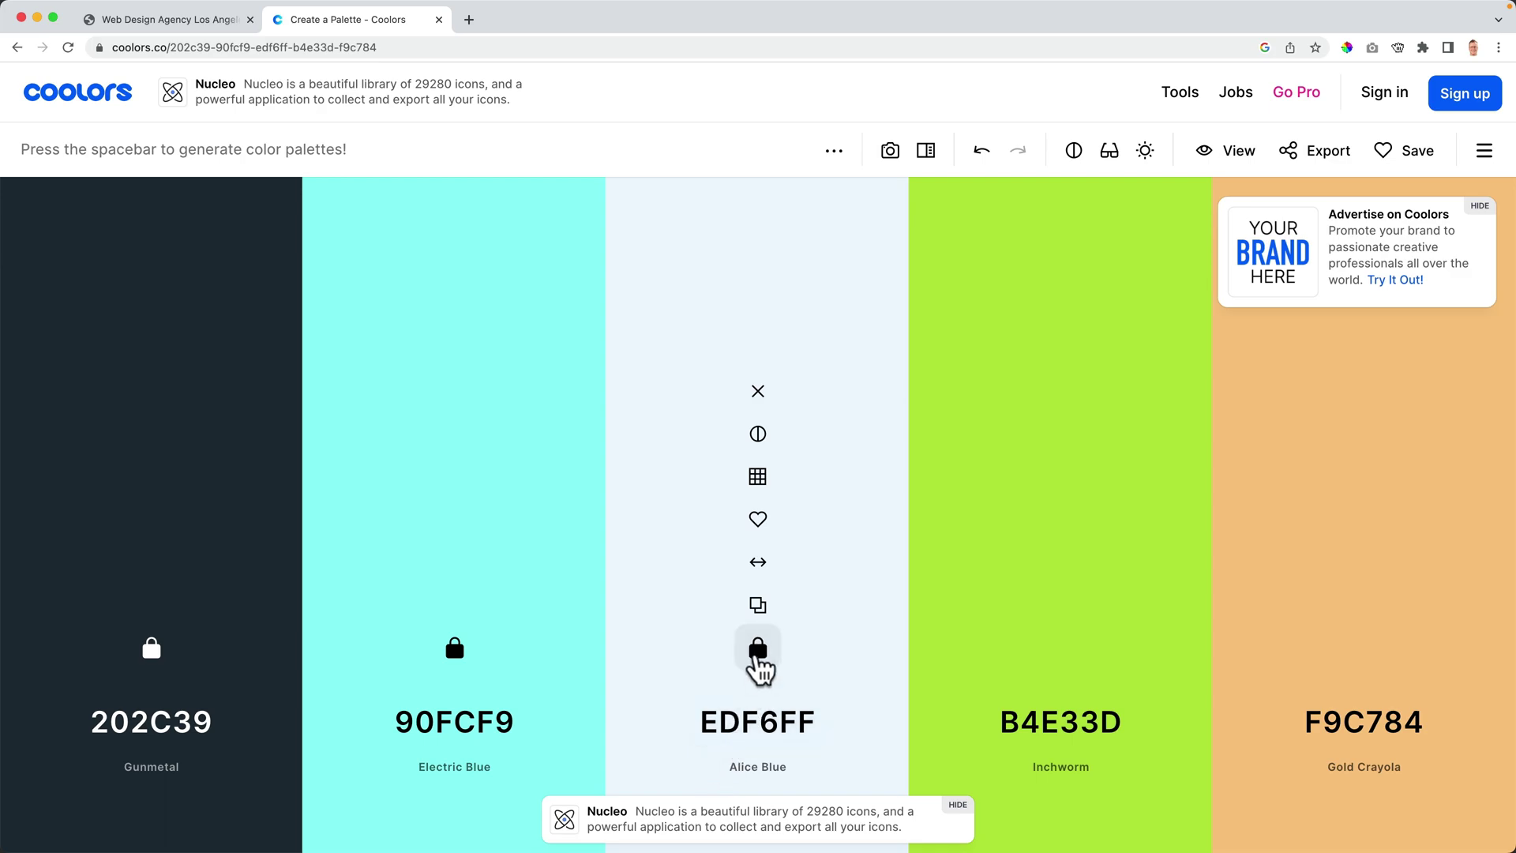
pyautogui.press('space')
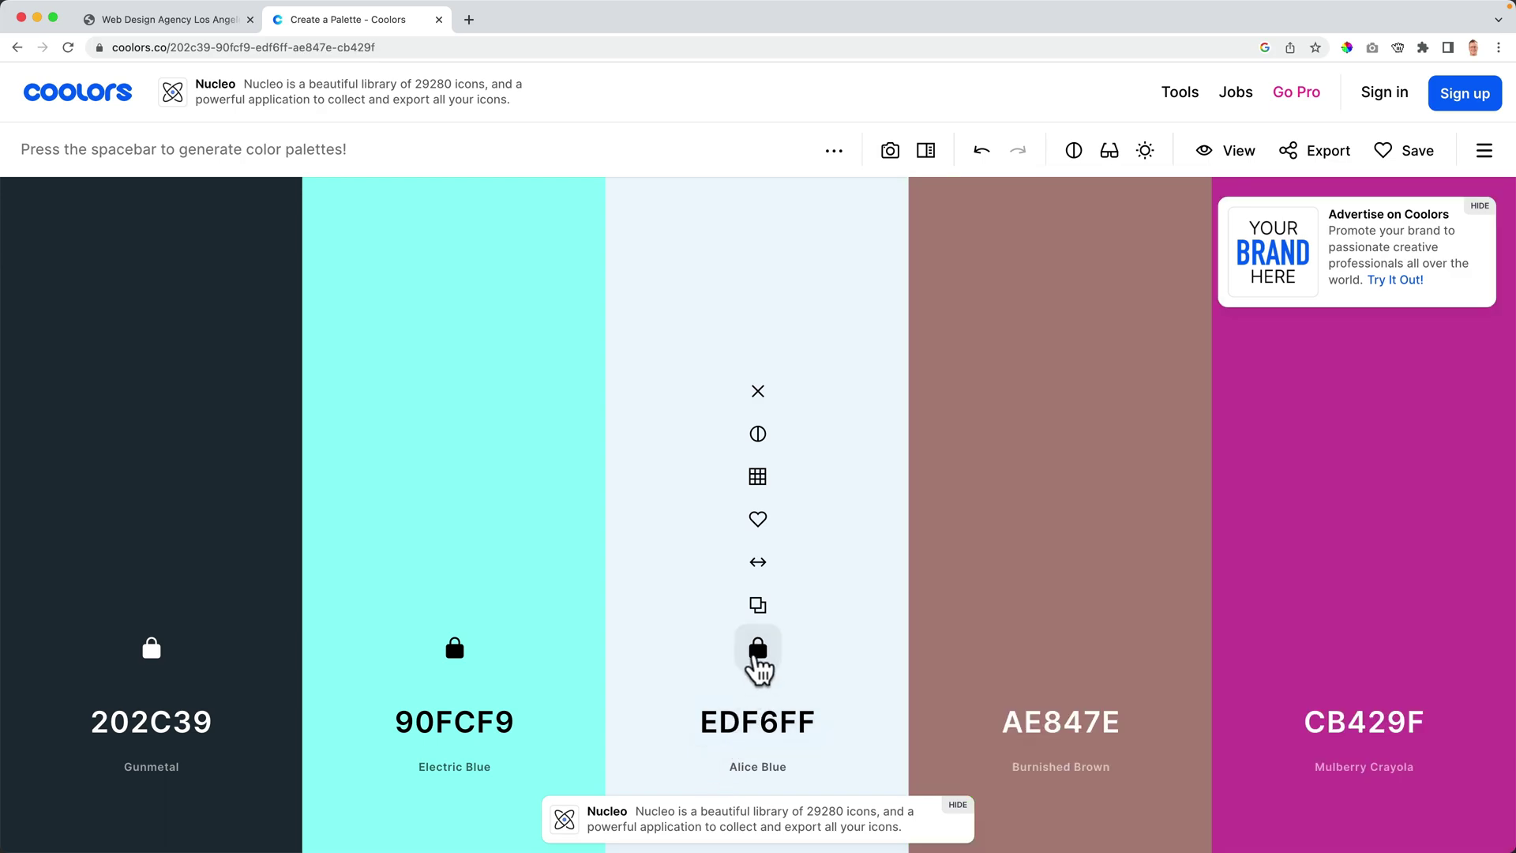
# Shift the second colour from Electric Blue to Carolina Blue 439DD5
pyautogui.click(455, 720)
pyautogui.moveTo(444, 428); pyautogui.dragTo(451, 438)
pyautogui.moveTo(461, 579)
pyautogui.mouseDown()
pyautogui.moveTo(440, 578)
pyautogui.moveTo(471, 579)
pyautogui.mouseUp()
pyautogui.moveTo(456, 434); pyautogui.dragTo(500, 431)
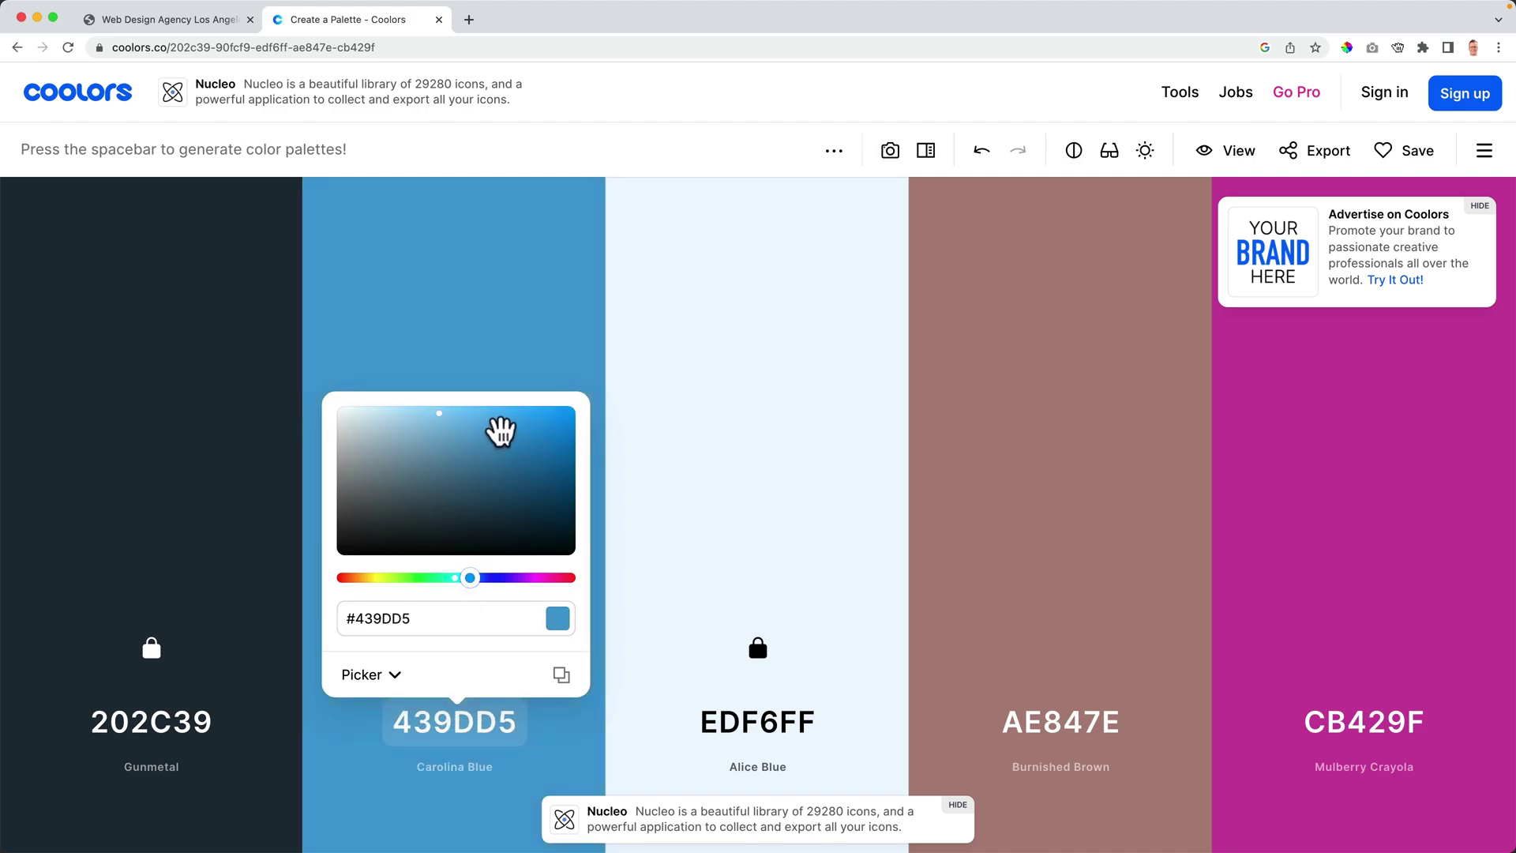
pyautogui.click(768, 382)
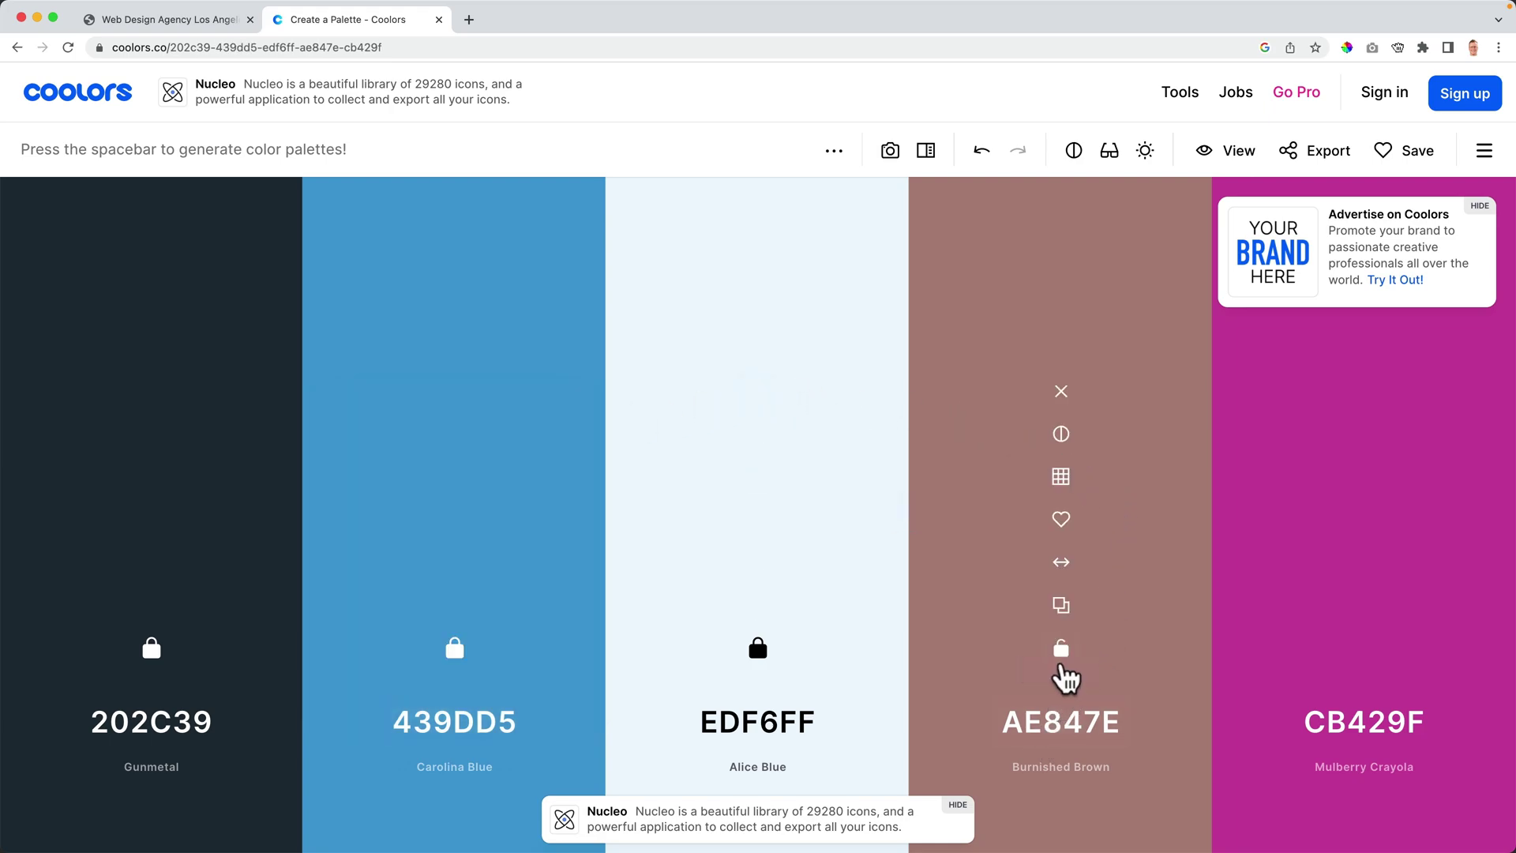
# Turn the fourth colour from Burnished Brown AE847E into orange Mandarin DF763D
pyautogui.click(1055, 648)
pyautogui.click(1069, 724)
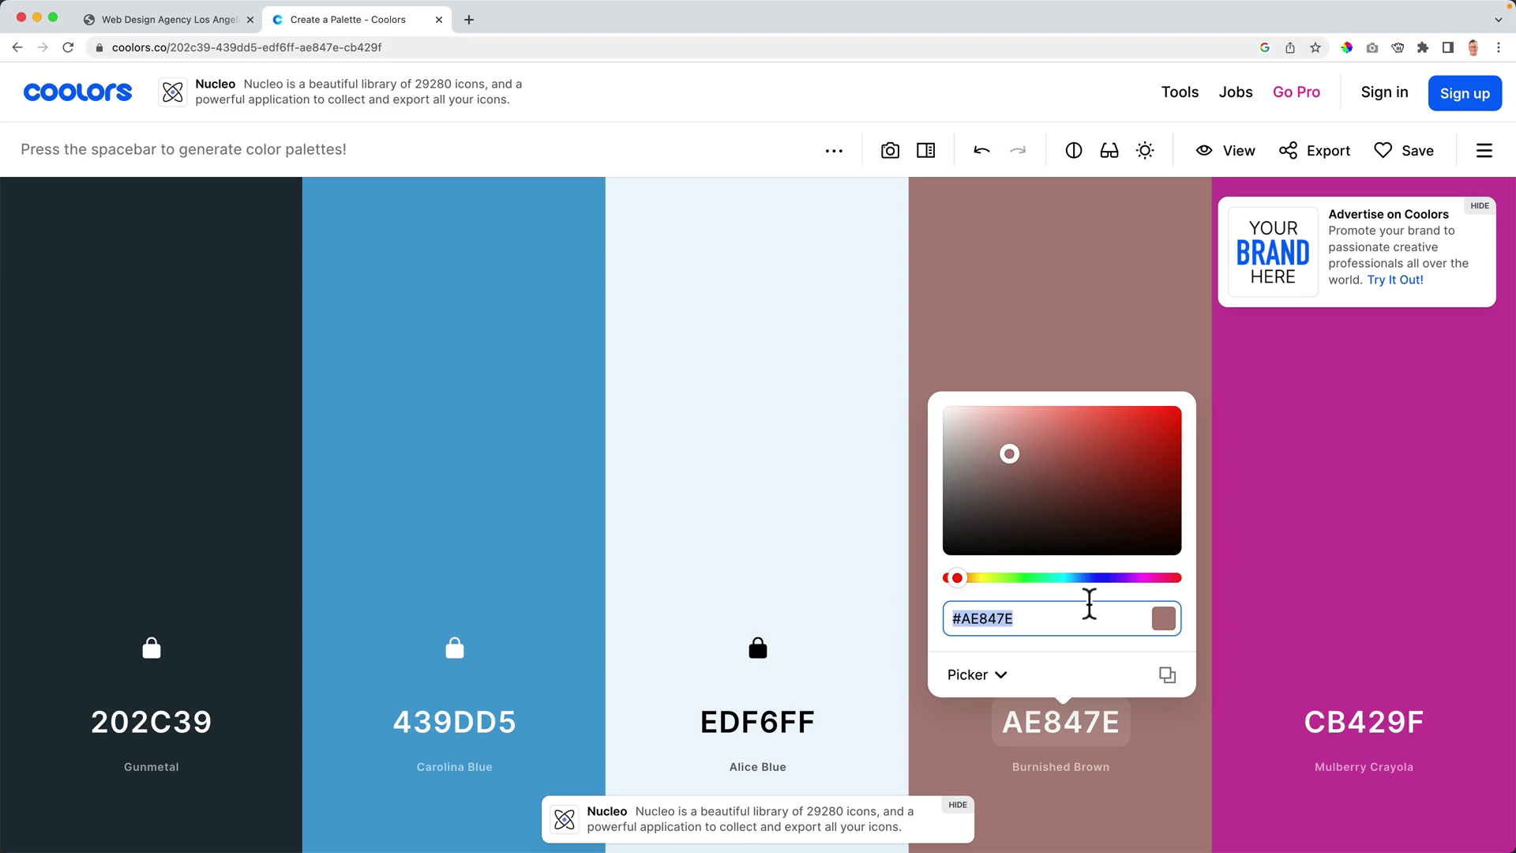
pyautogui.moveTo(979, 582); pyautogui.dragTo(968, 579)
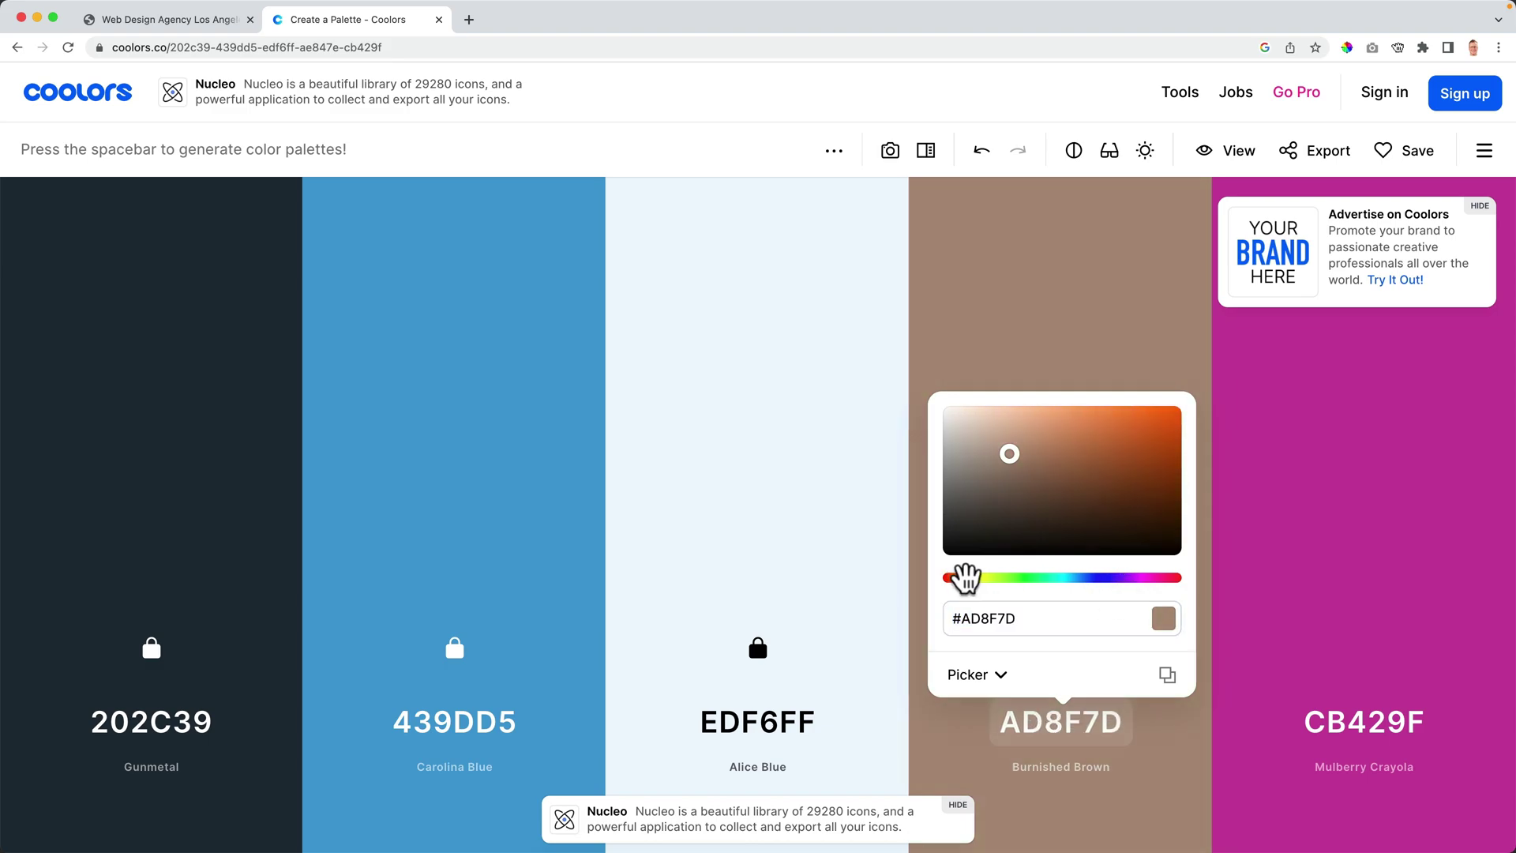
pyautogui.moveTo(1066, 478); pyautogui.dragTo(1116, 425)
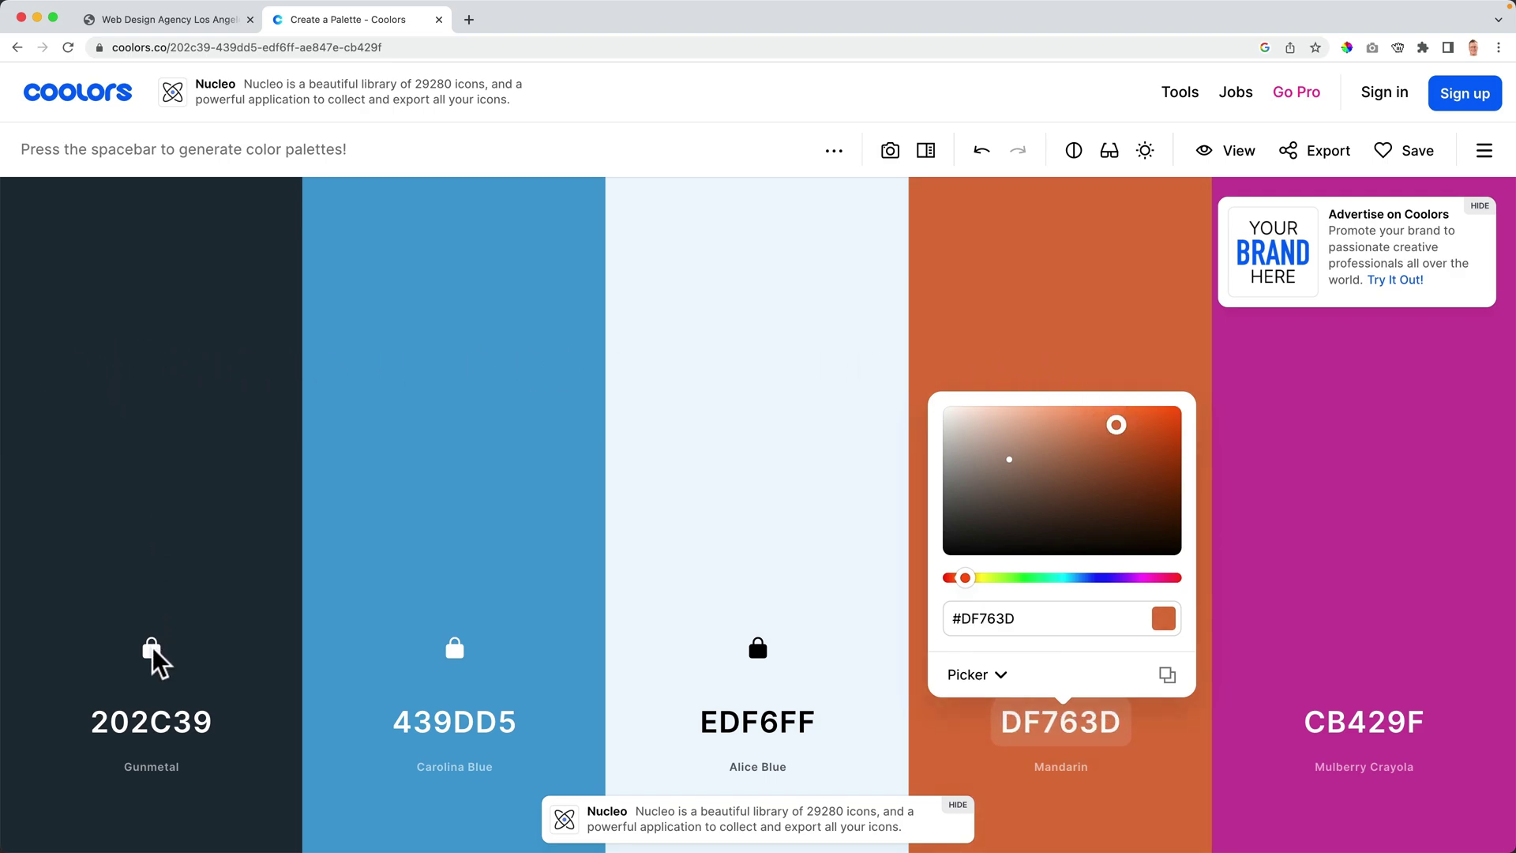
# Nudge the navy's hue to 1F2438 and drag the orange Mandarin into second position
pyautogui.click(144, 721)
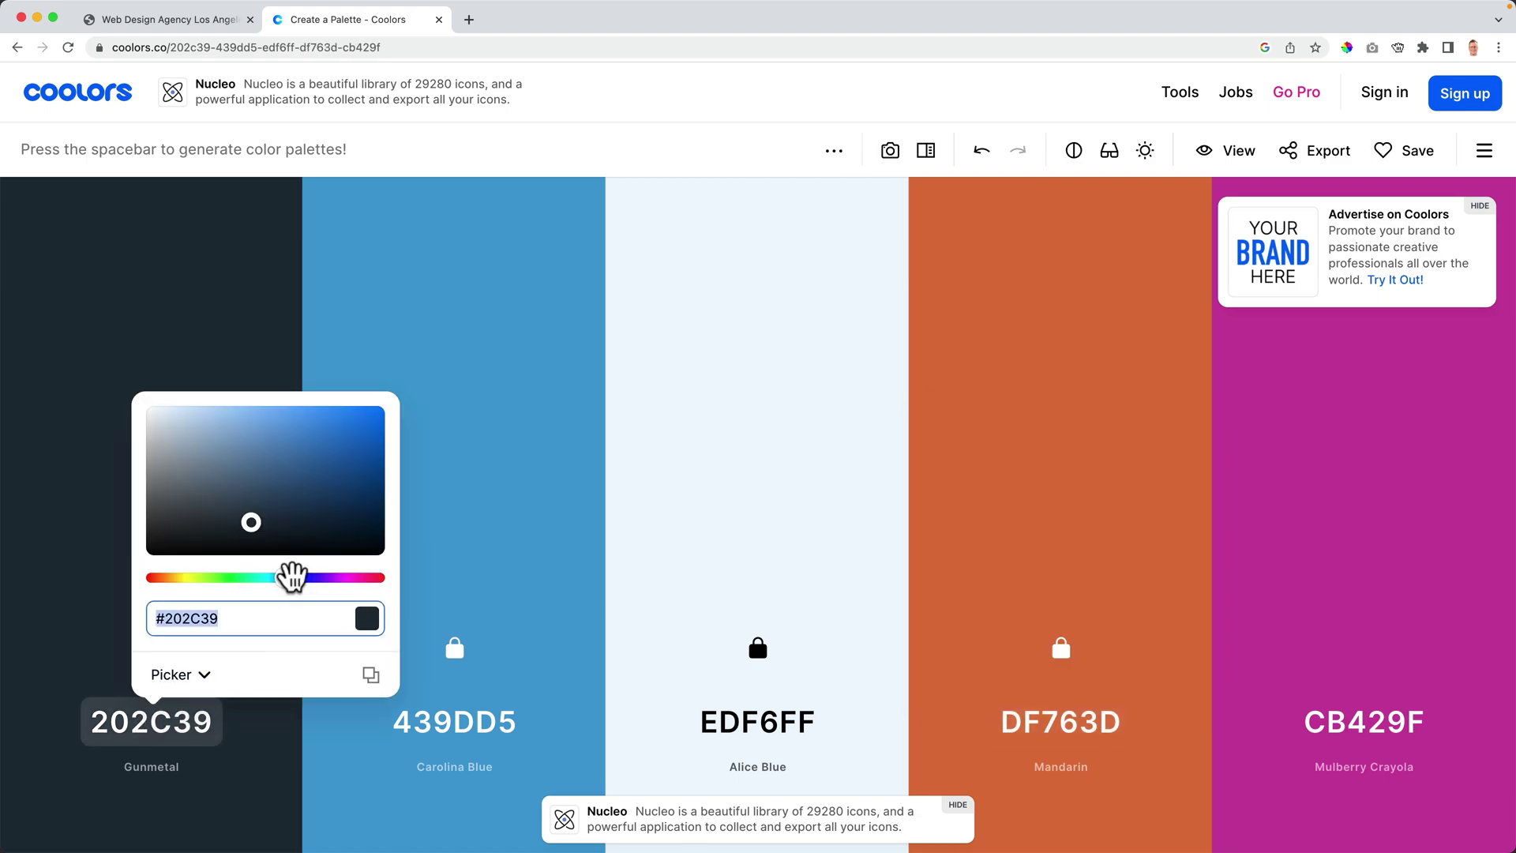
pyautogui.click(290, 578)
pyautogui.moveTo(290, 577); pyautogui.dragTo(297, 577)
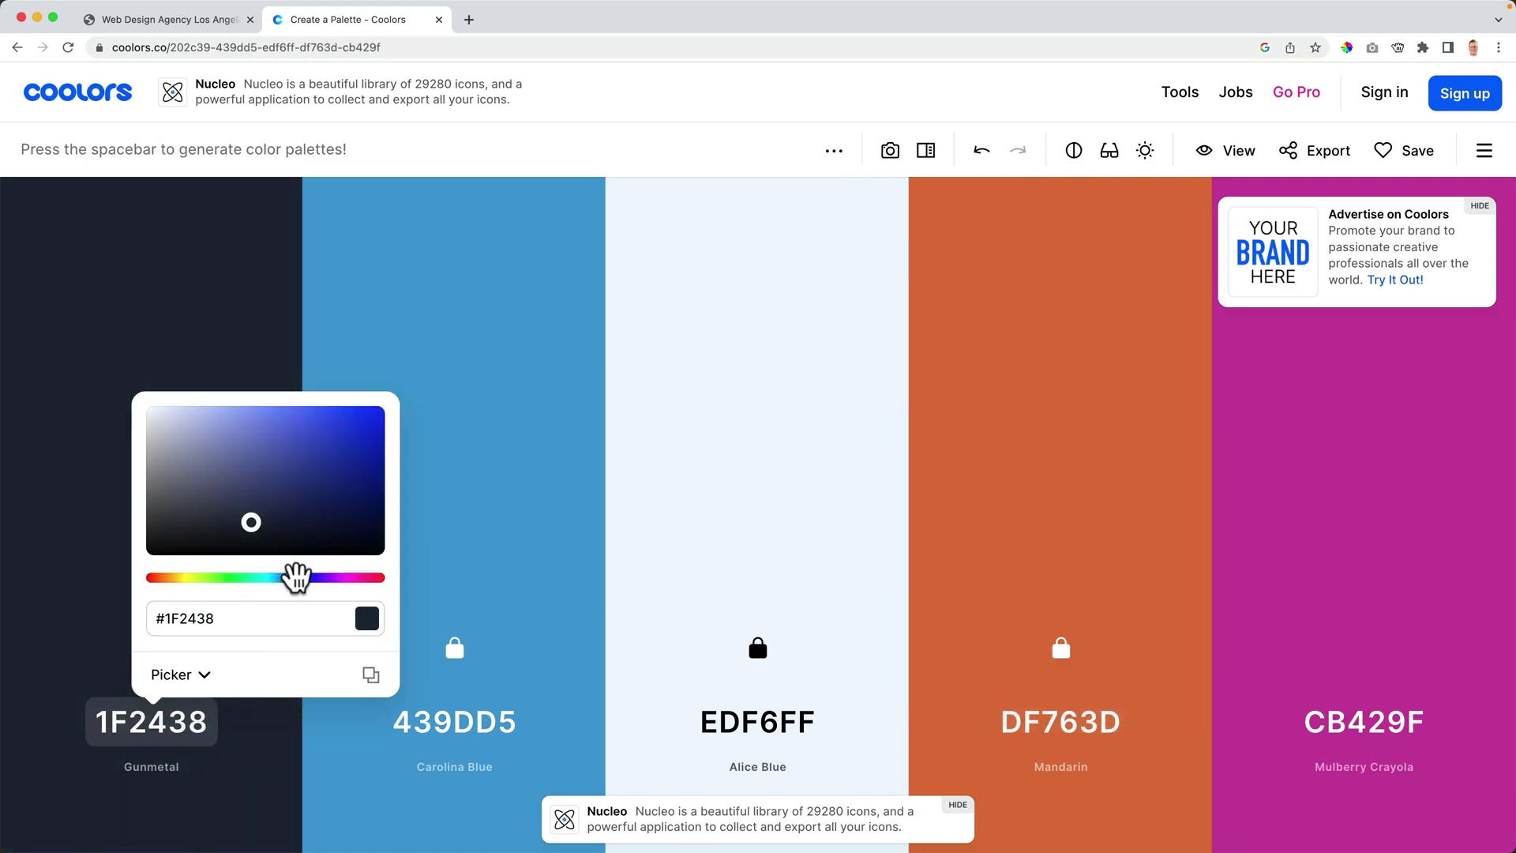
pyautogui.click(206, 366)
pyautogui.moveTo(1069, 643)
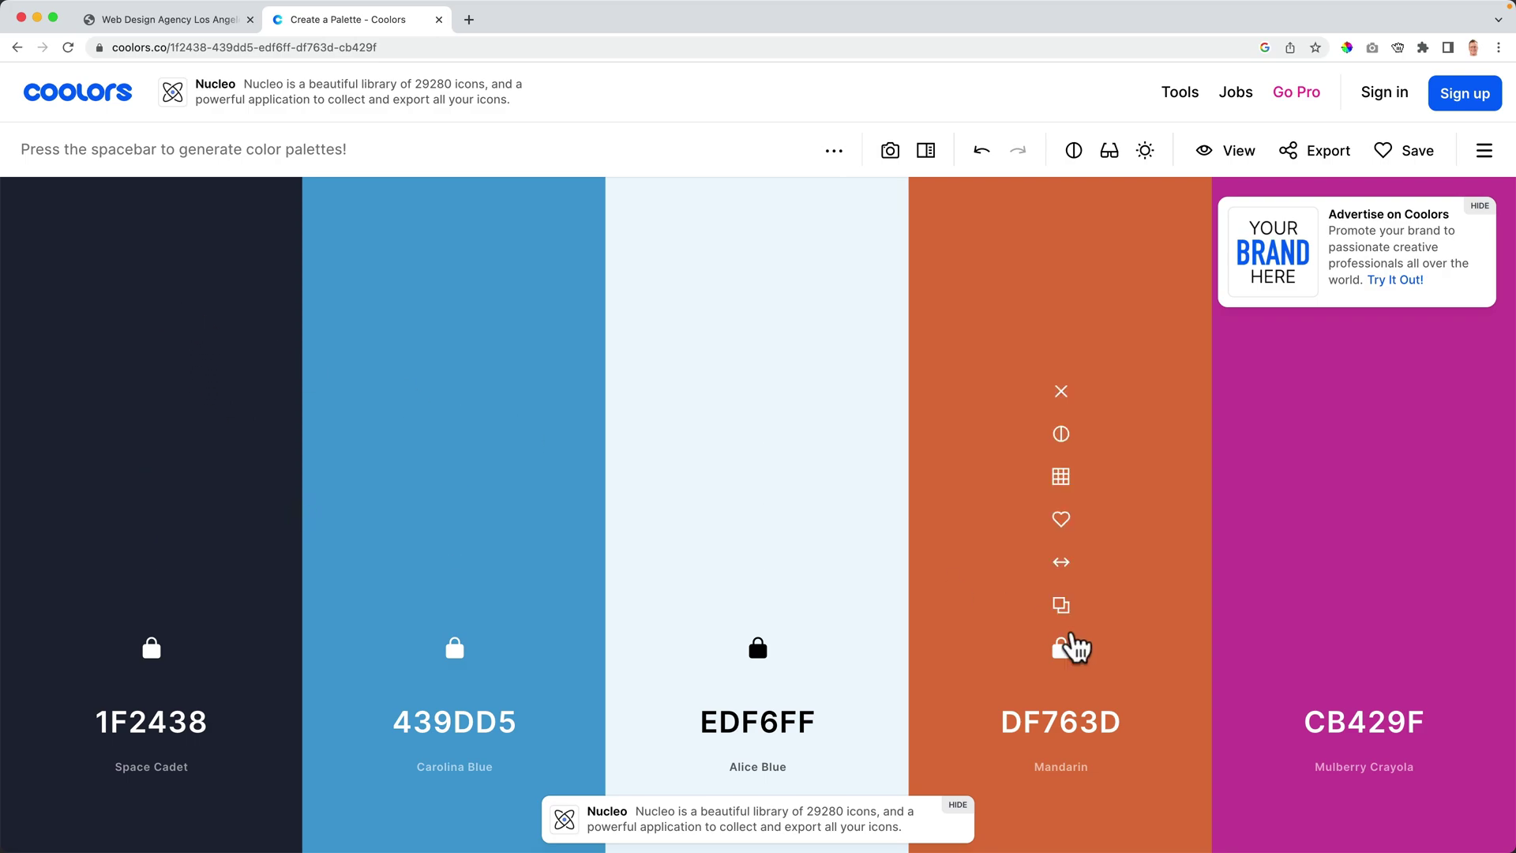
pyautogui.moveTo(1059, 567); pyautogui.dragTo(458, 568)
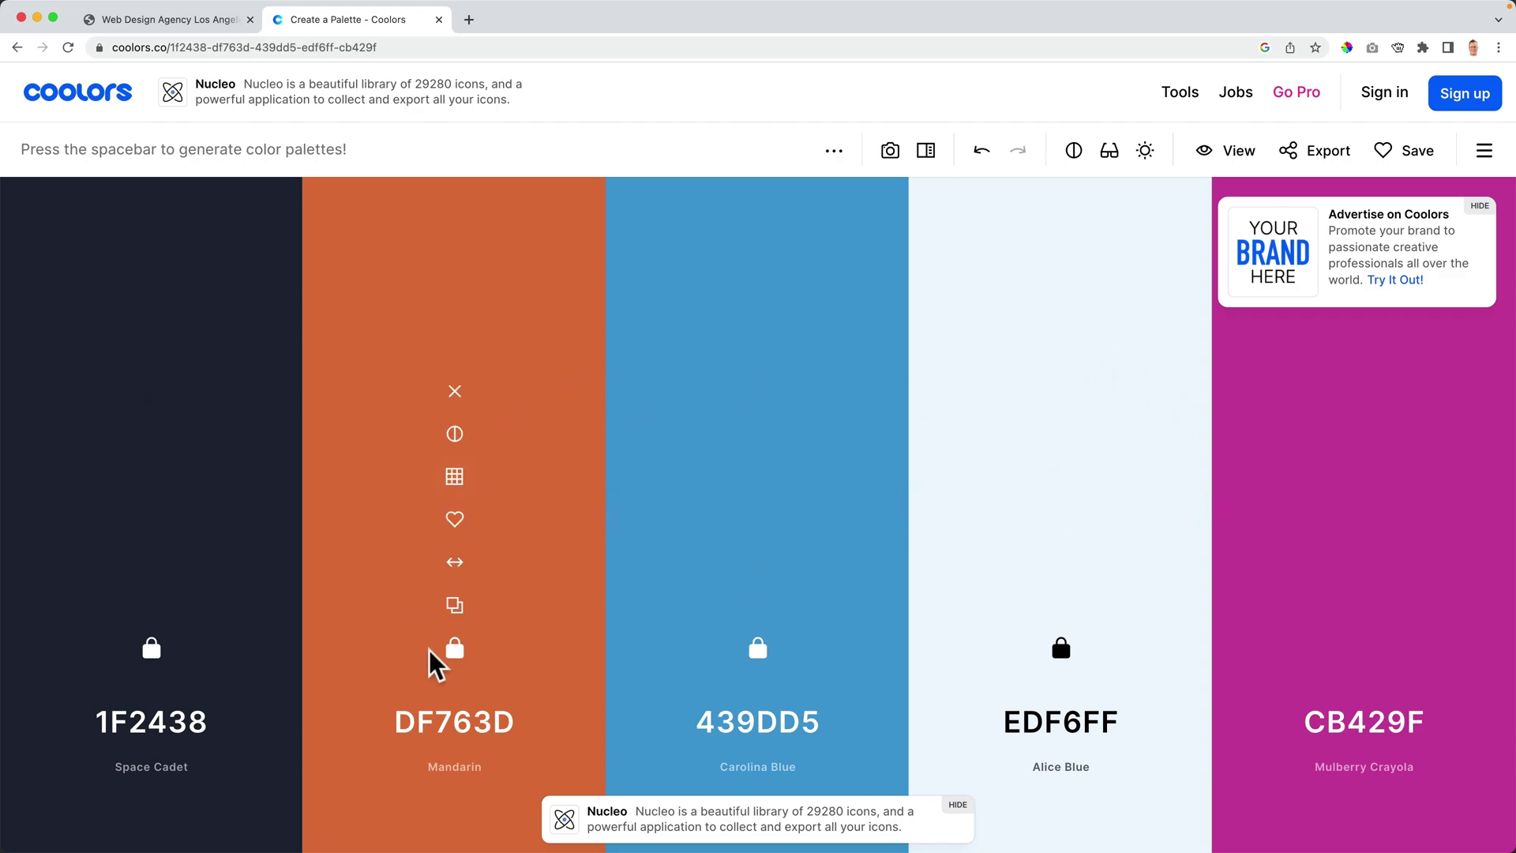
# Paste DF763D into the last magenta colour and lighten it to Seashell F5E9E3
pyautogui.click(461, 722)
pyautogui.hotkey('ctrl', 'c')
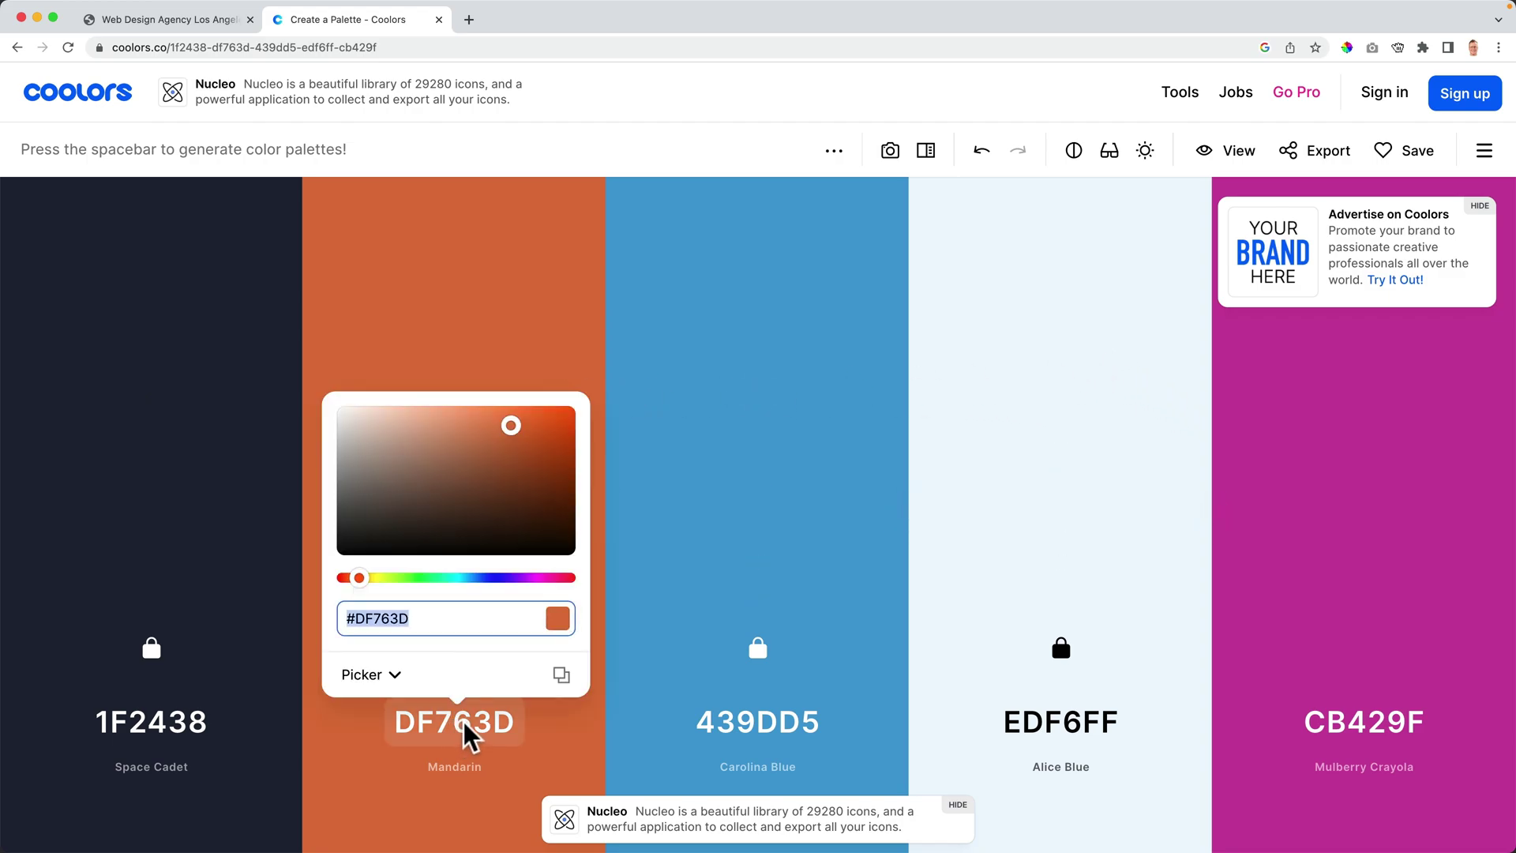
pyautogui.click(1343, 720)
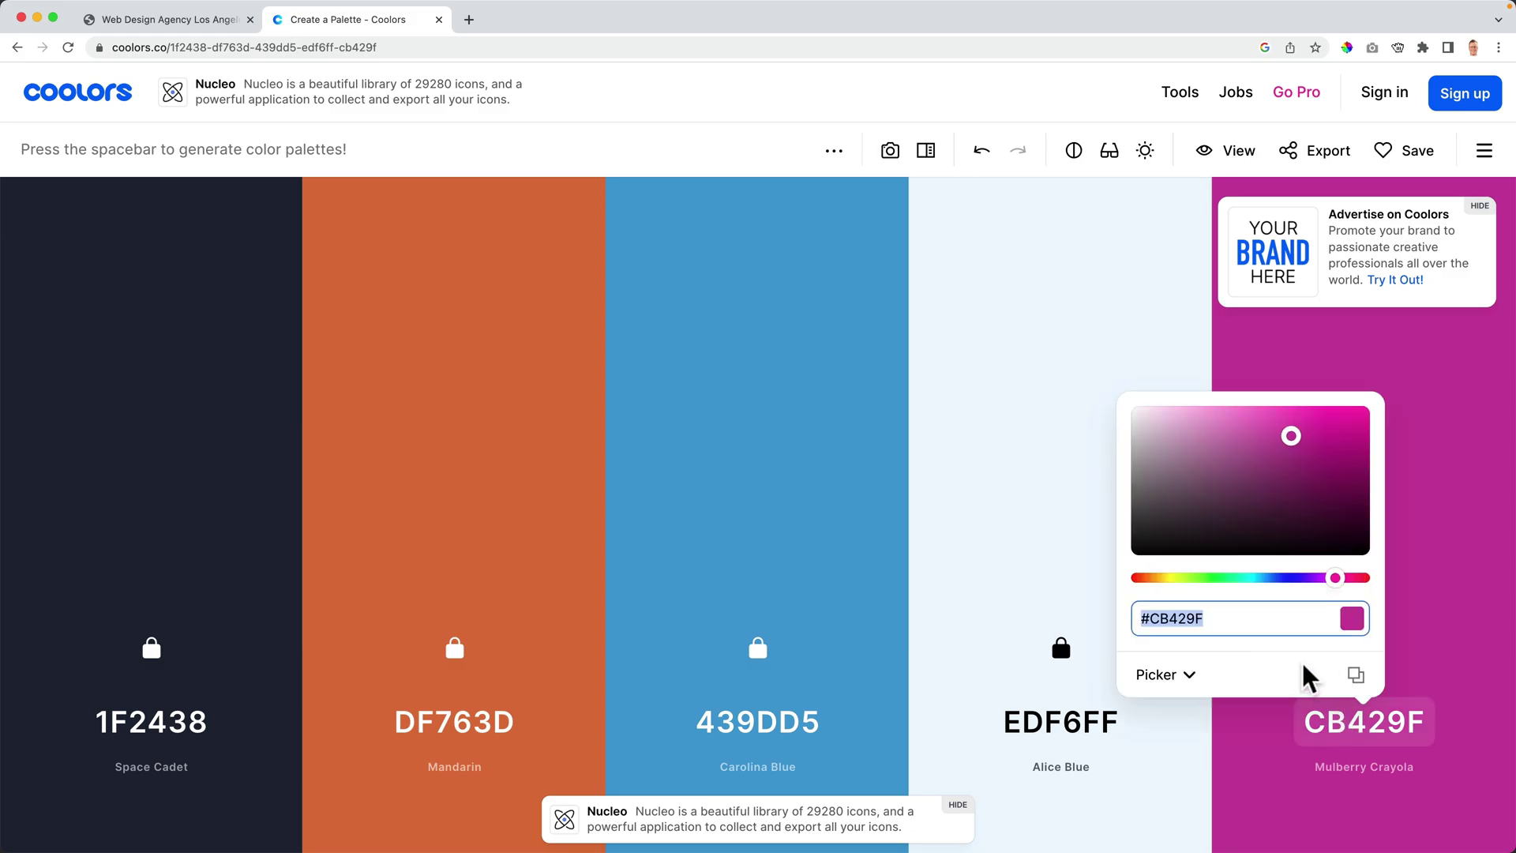
pyautogui.hotkey('ctrl', 'v')
pyautogui.moveTo(1213, 419); pyautogui.dragTo(1149, 411)
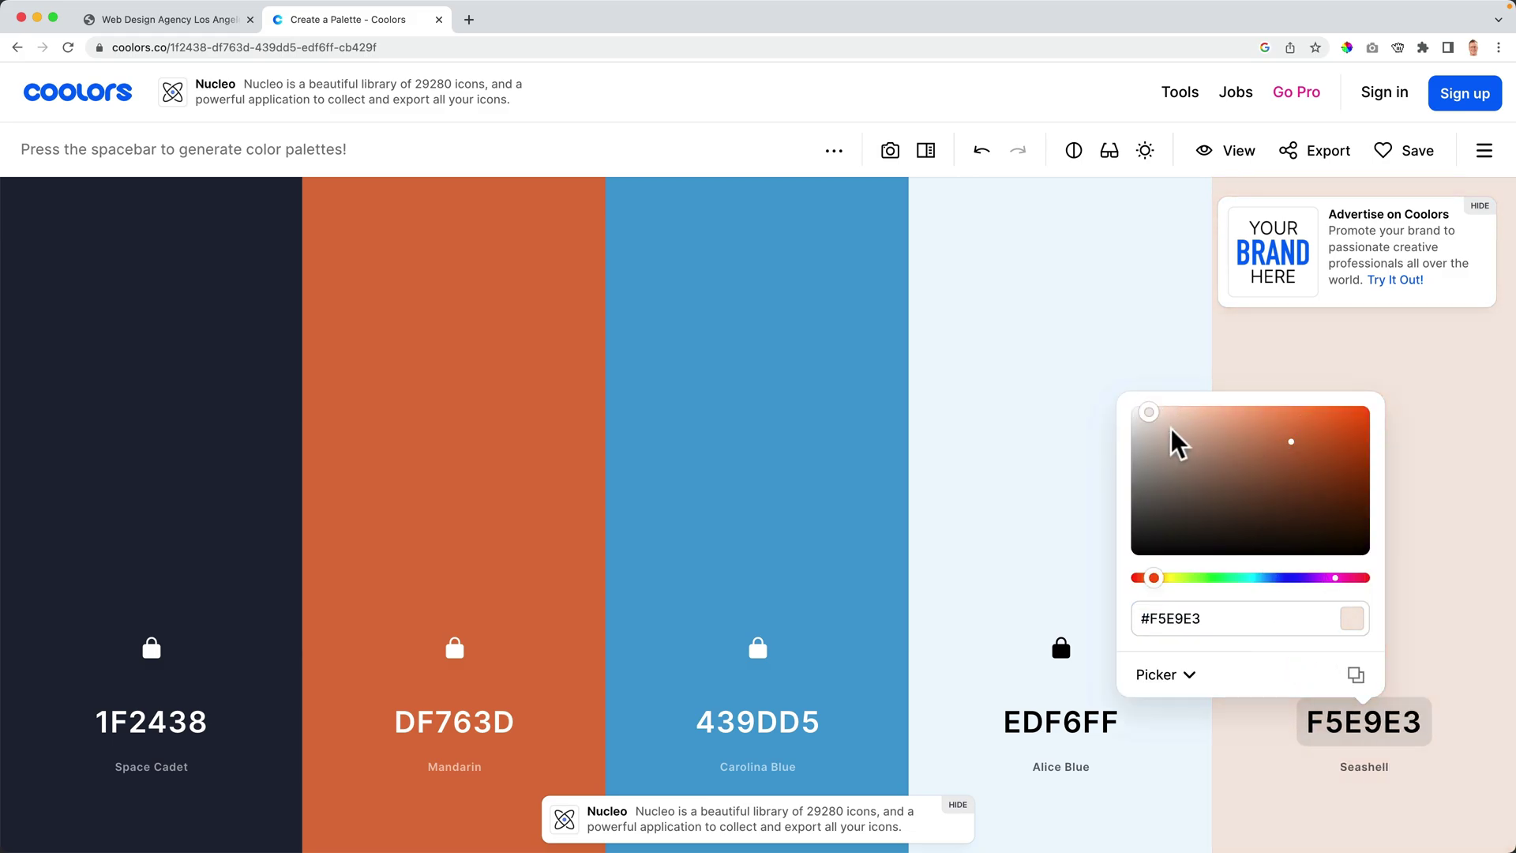
pyautogui.click(1056, 438)
# Choose PDF from the export options, title it 'Webdevine 2' and generate the file
pyautogui.click(1313, 156)
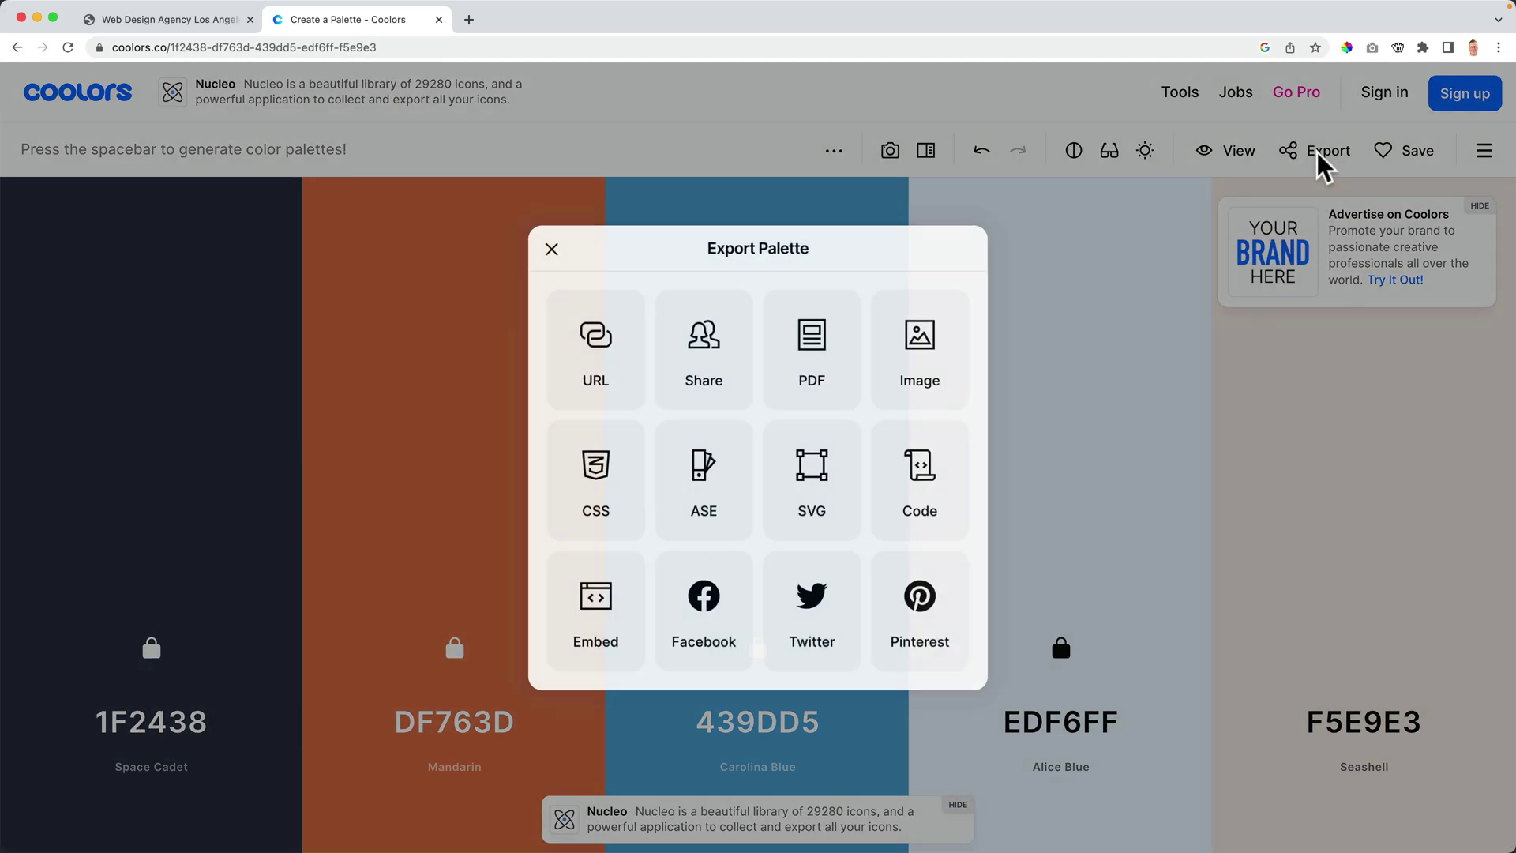
pyautogui.click(818, 349)
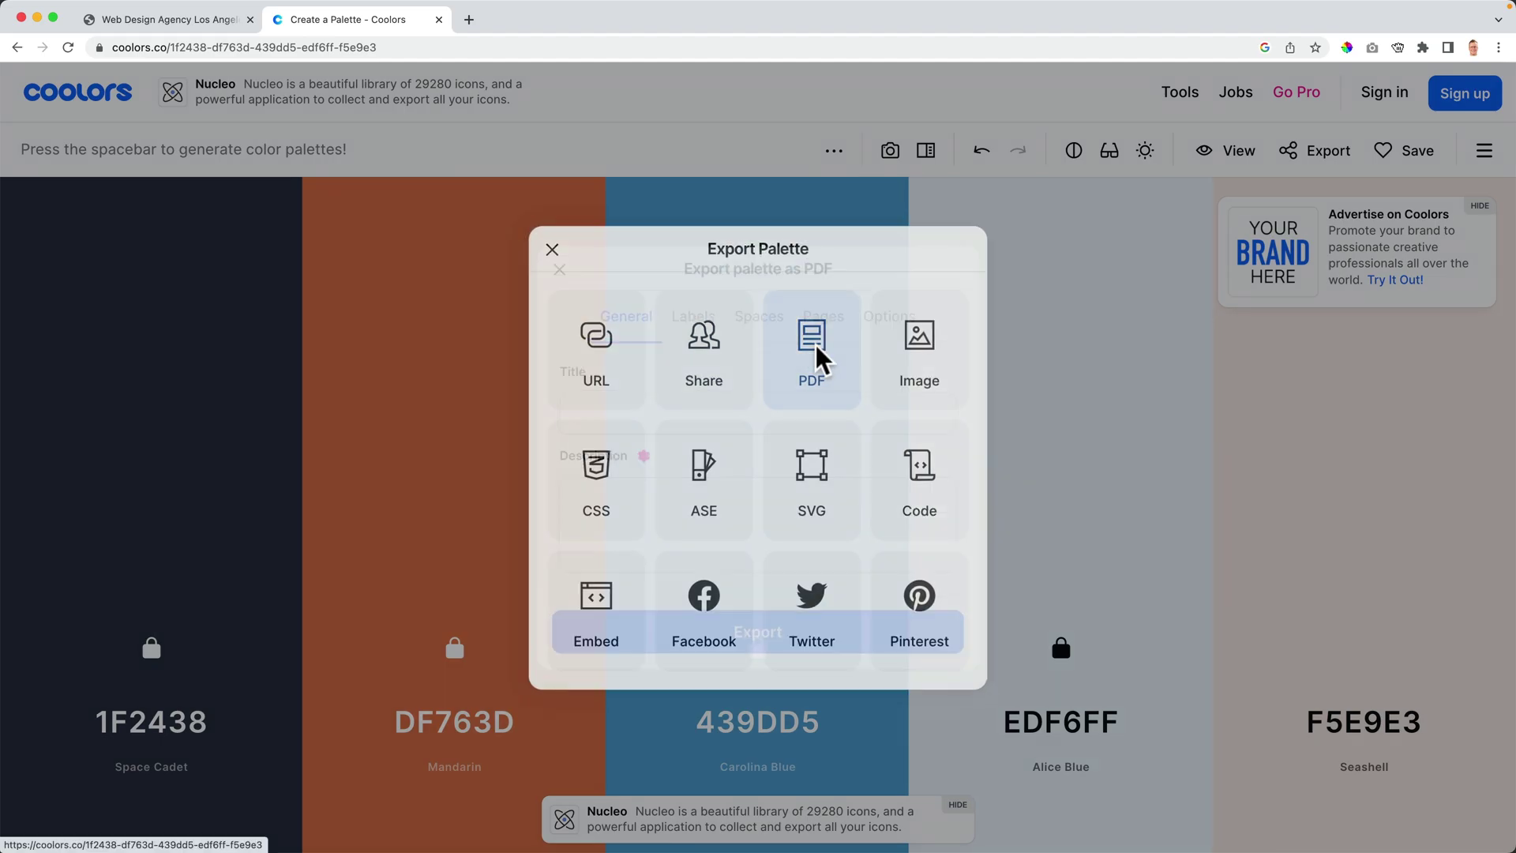
pyautogui.write('Webv')
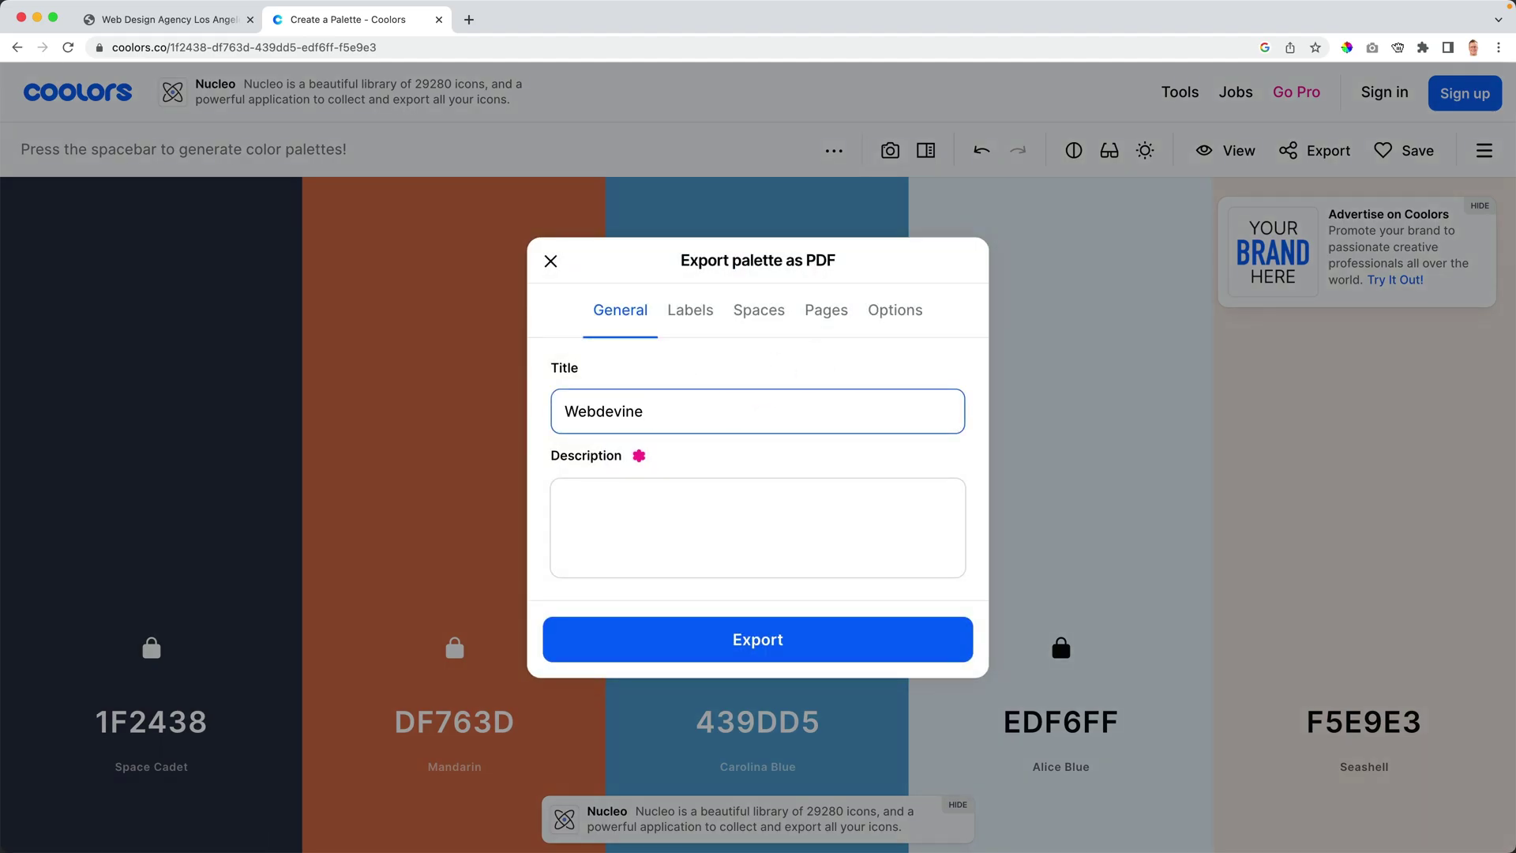
pyautogui.click(783, 636)
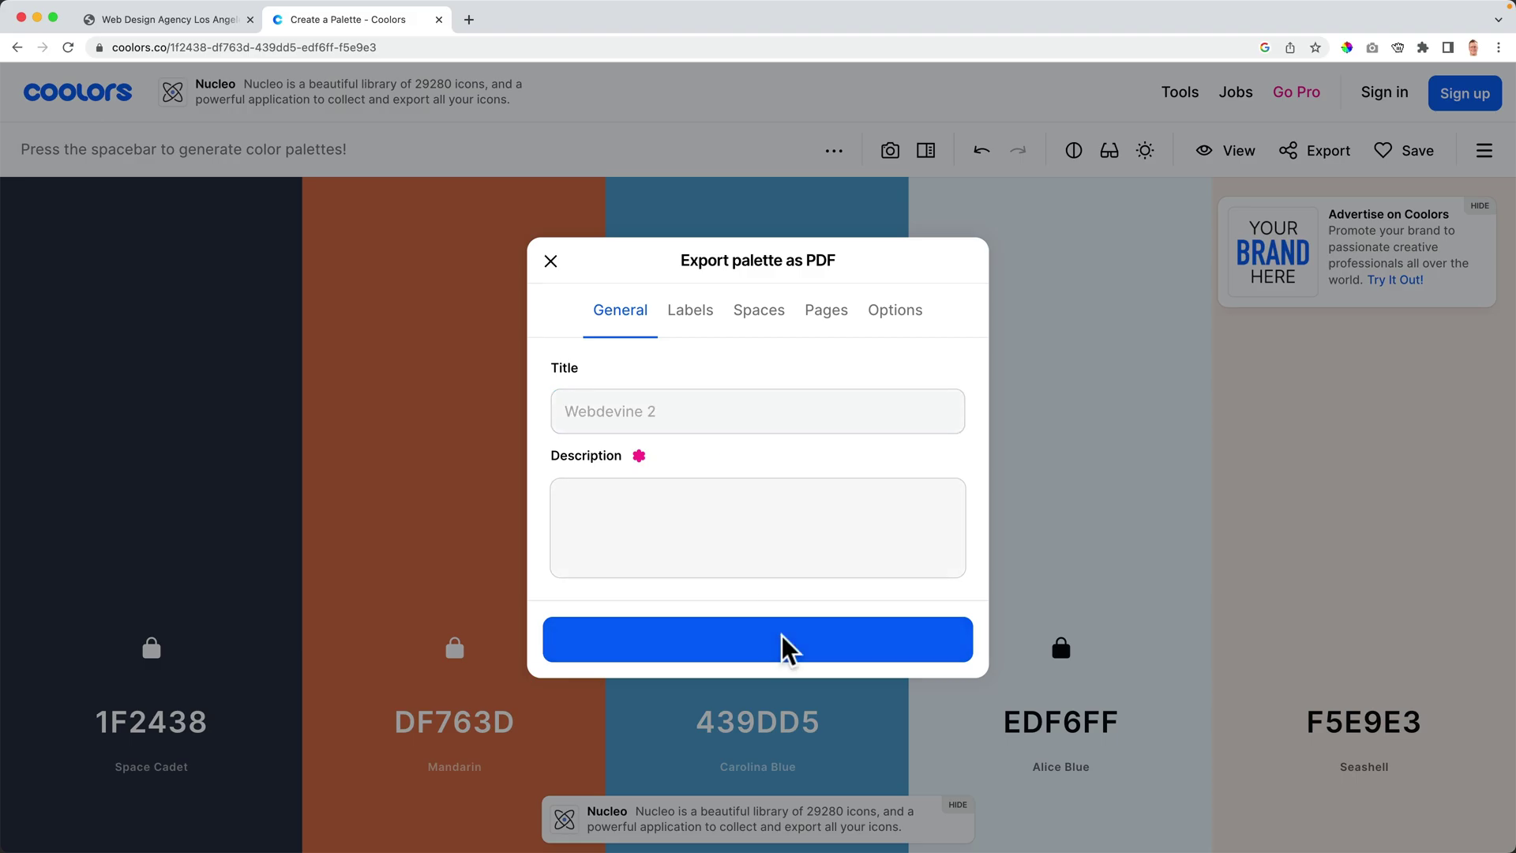